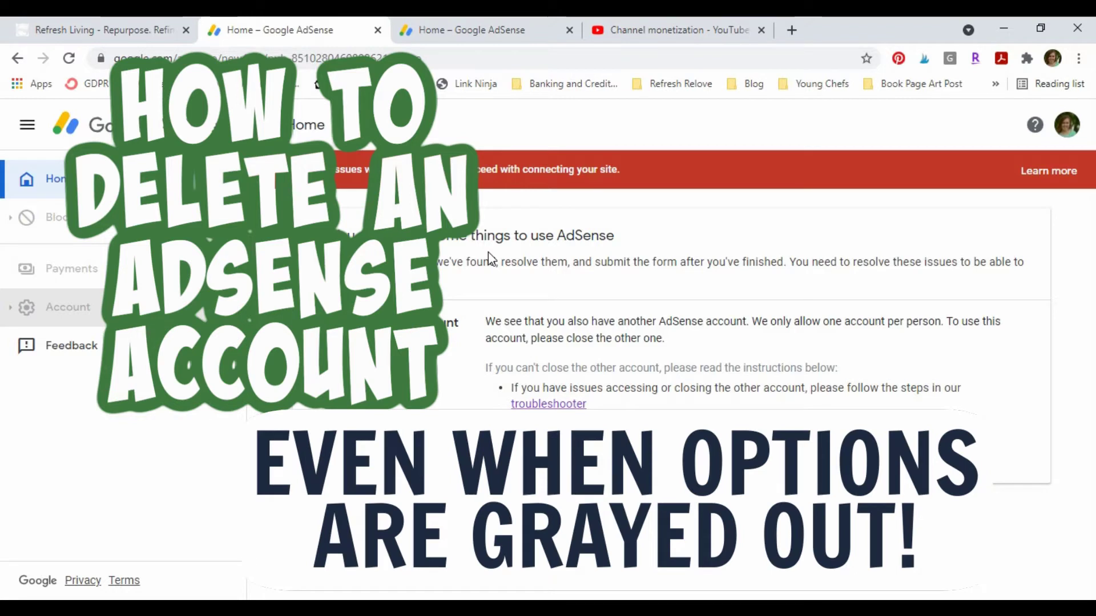
# - Switch to the third 'Home – Google AdSense' tab to view the second AdSense account
pyautogui.click(485, 34)
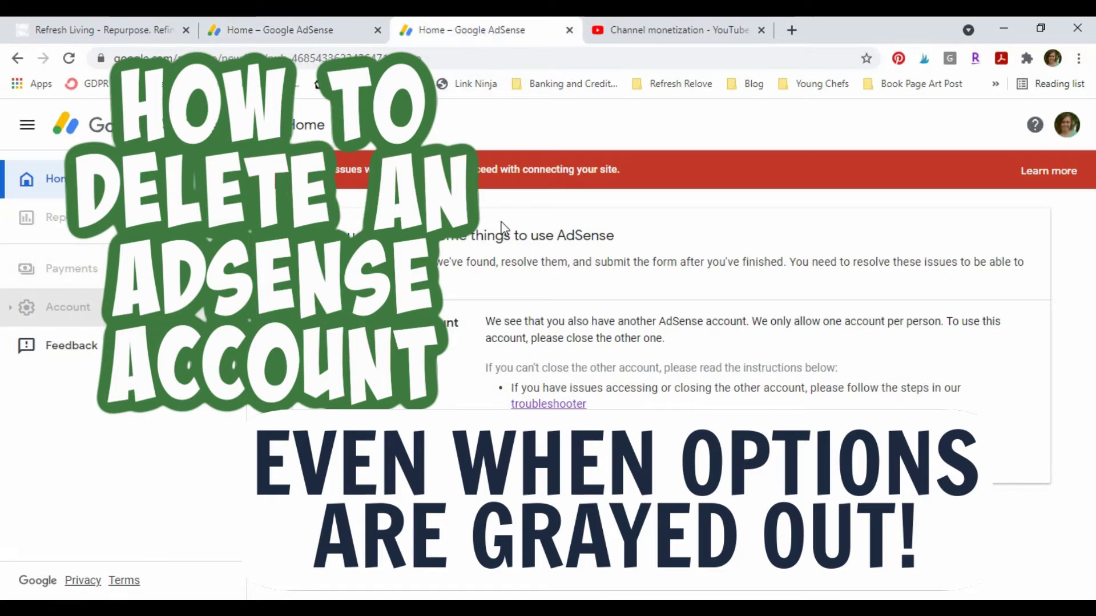
# - Return to the first AdSense account's Home page in the second 'Home – Google AdSense' tab
pyautogui.click(68, 300)
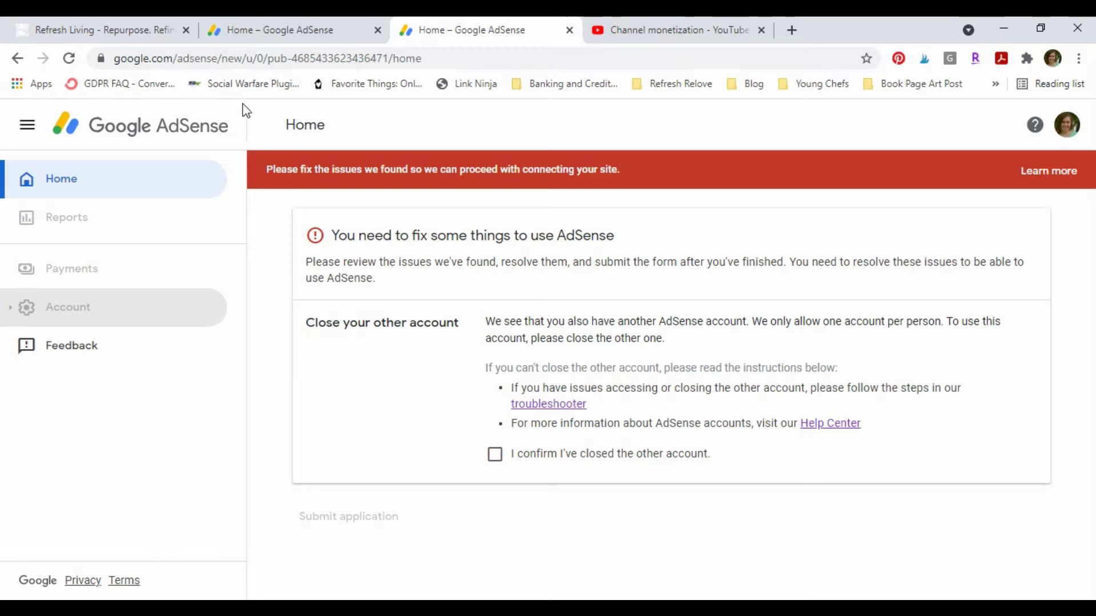
pyautogui.click(250, 57)
pyautogui.click(248, 40)
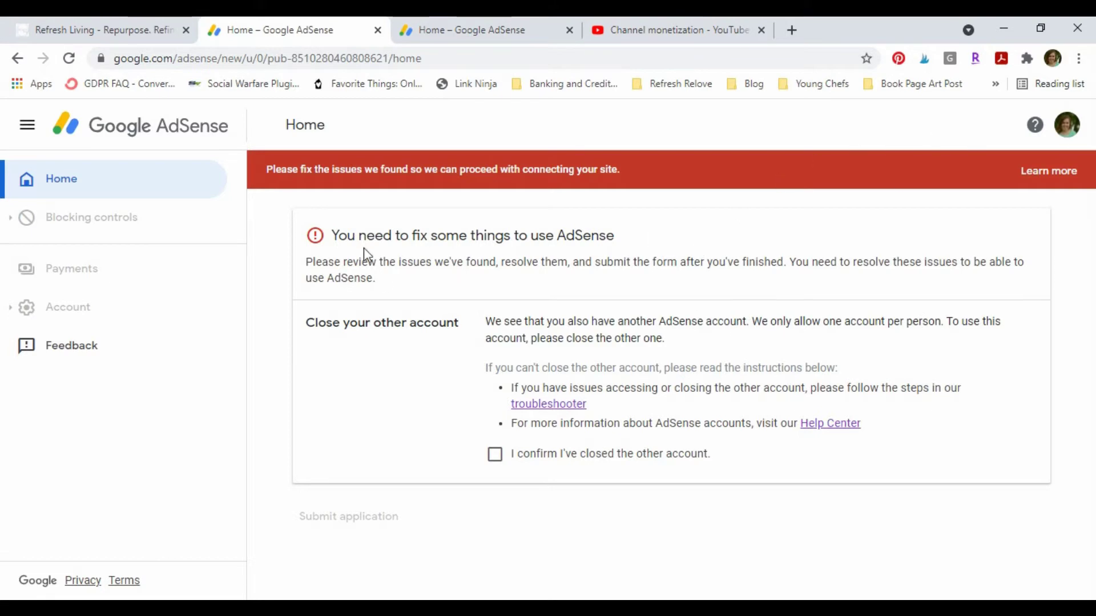
# - Confirm YouTube Studio's Step 2 error flags the AdSense account as disapproved, then return to AdSense
pyautogui.click(677, 31)
pyautogui.scroll(-1, 641, 318)
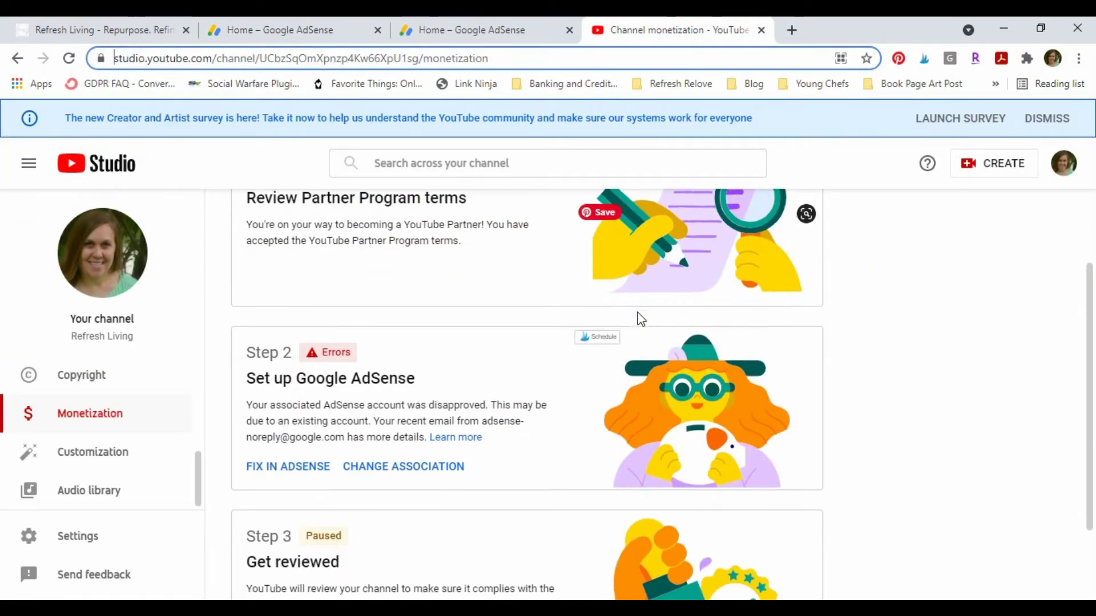
pyautogui.scroll(2, 641, 320)
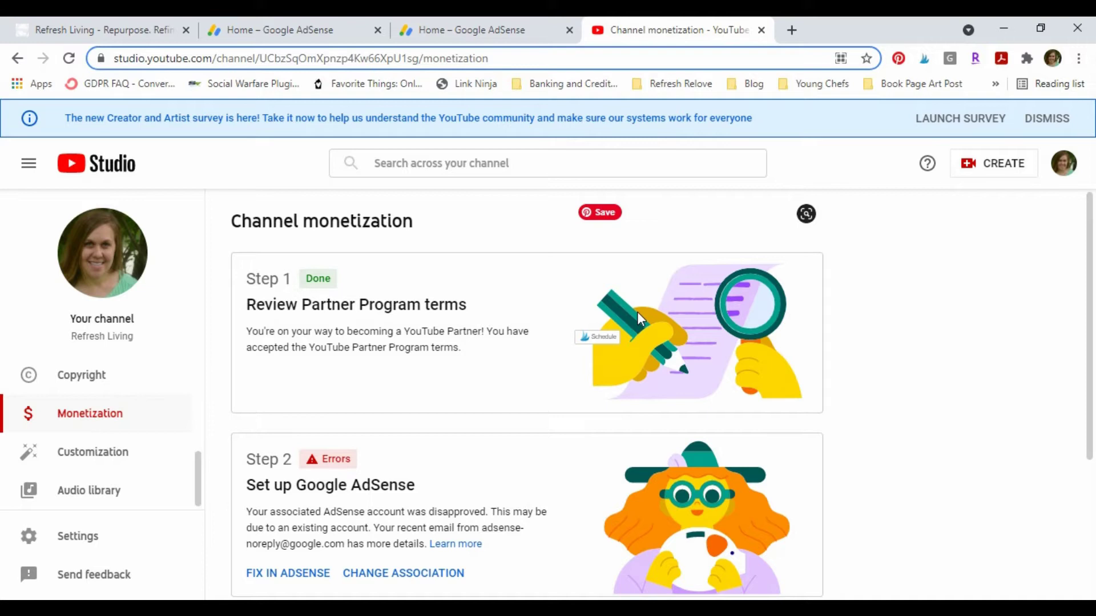
pyautogui.scroll(-2, 637, 311)
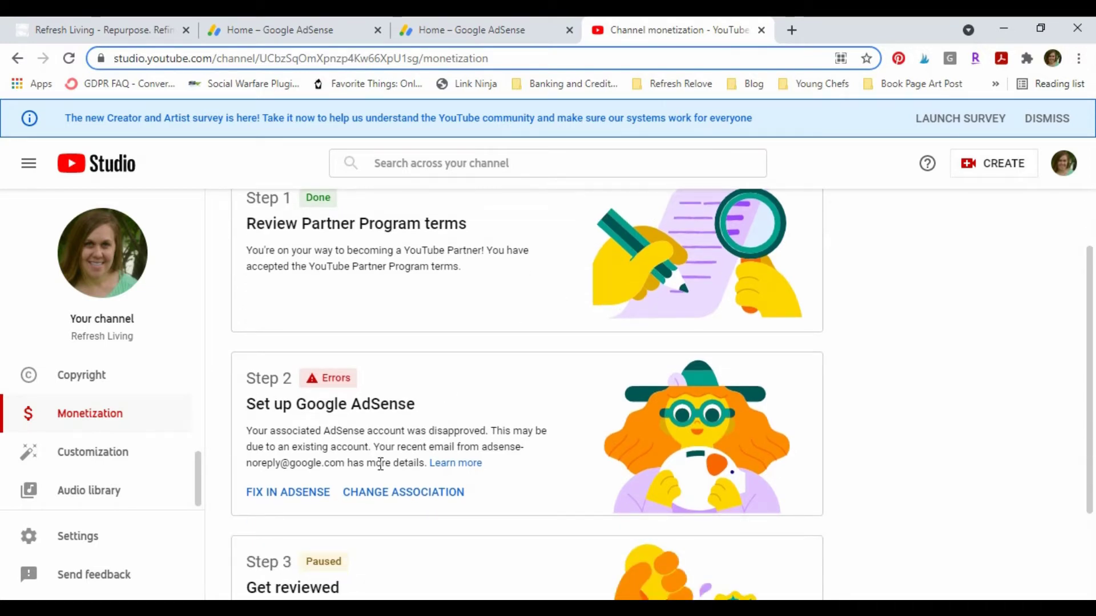
pyautogui.scroll(-2, 537, 402)
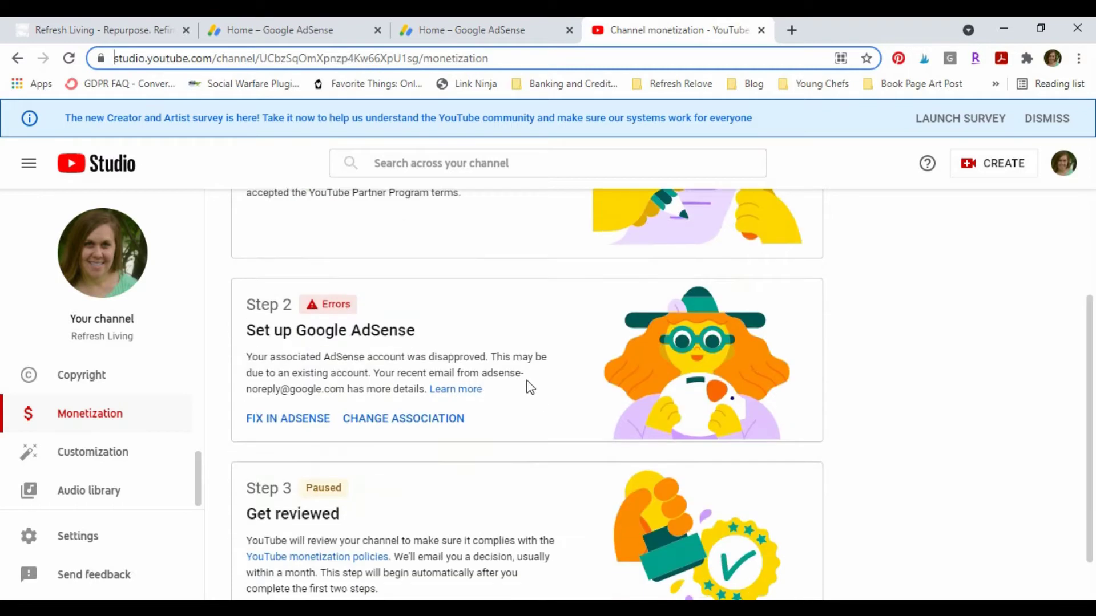
pyautogui.click(488, 346)
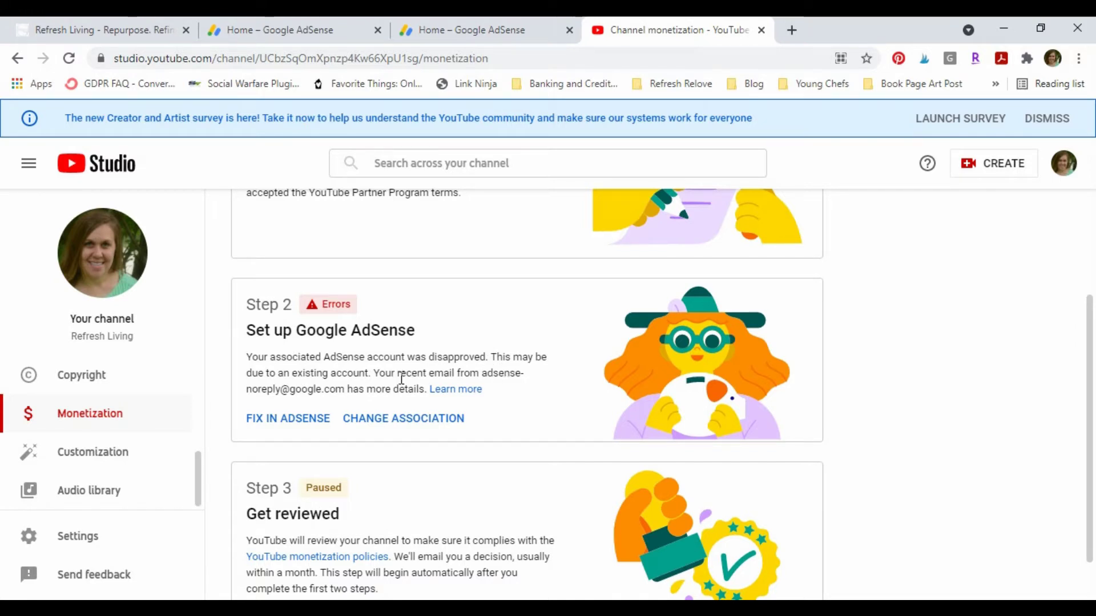
pyautogui.click(485, 29)
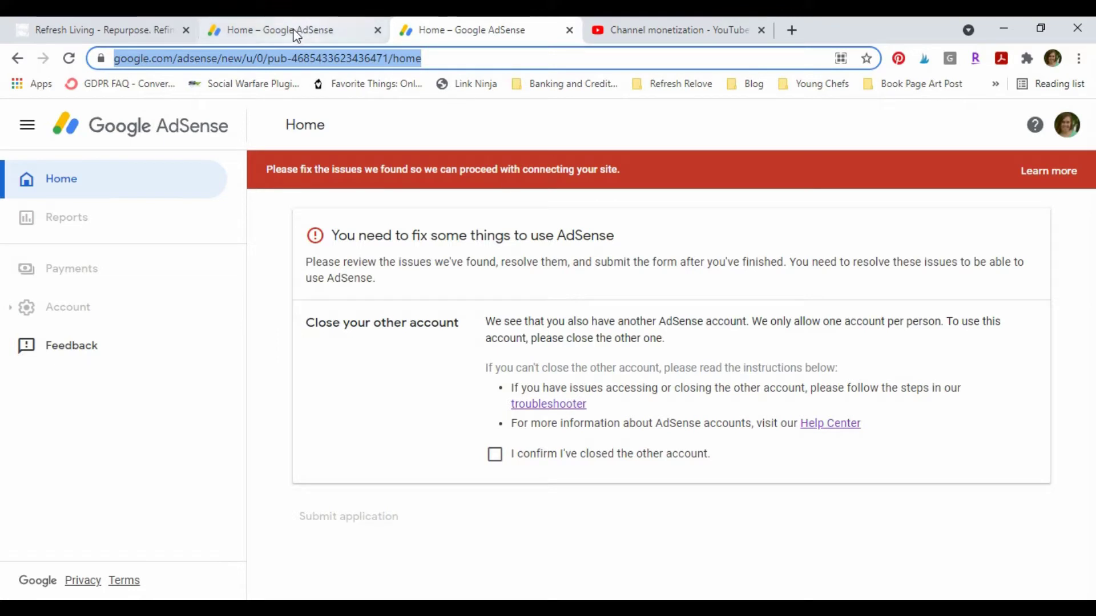
# - Switch between the two AdSense account tabs, try the greyed-out Account item, and check the profile menu
pyautogui.click(314, 30)
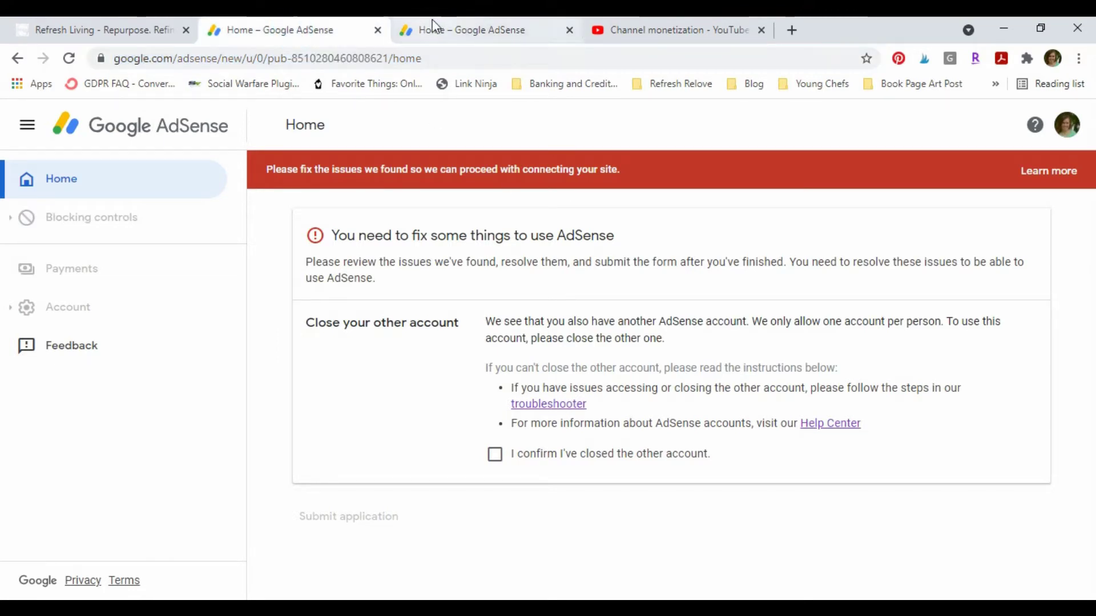
pyautogui.click(65, 316)
pyautogui.click(65, 317)
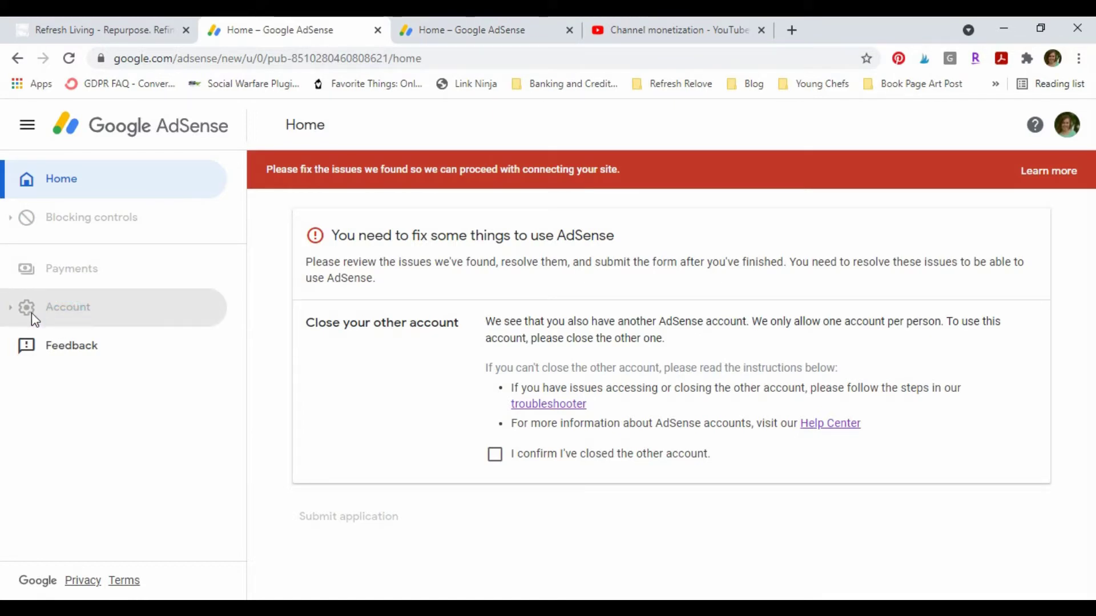
pyautogui.click(468, 33)
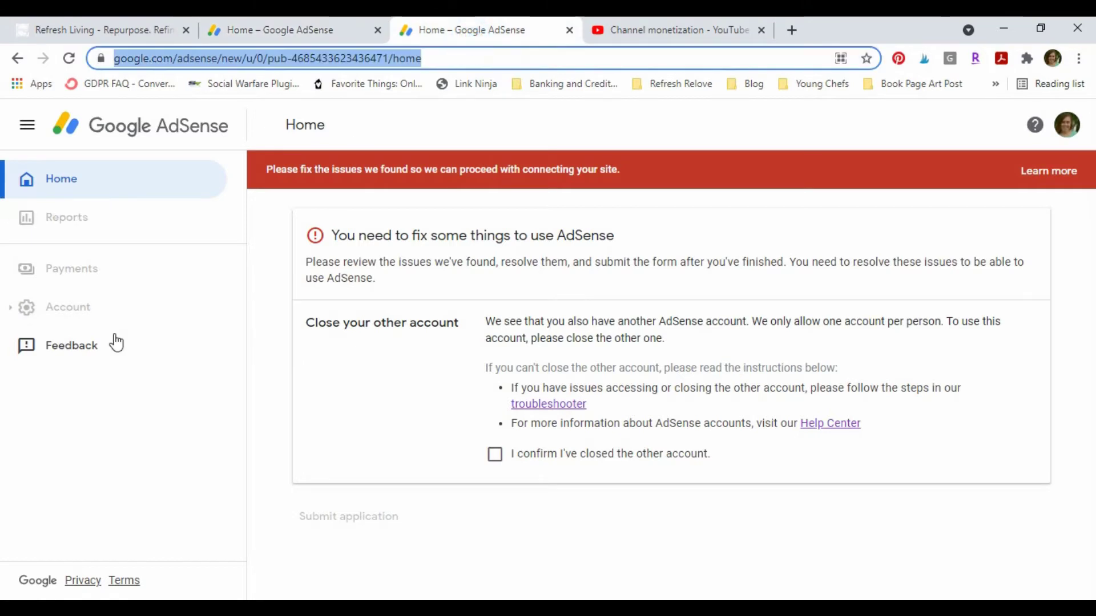
pyautogui.click(106, 308)
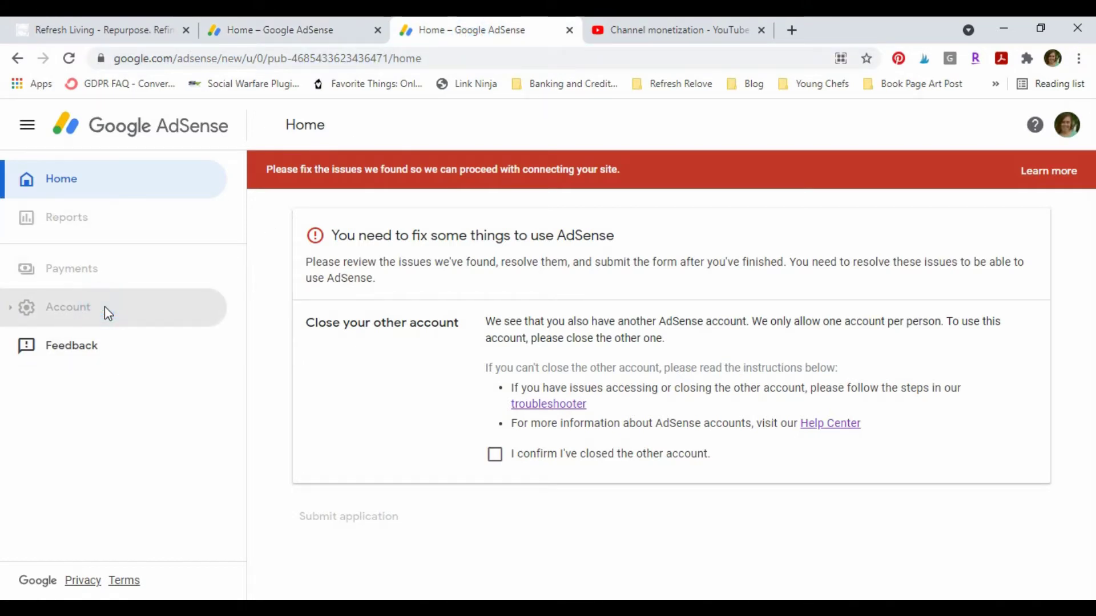
pyautogui.click(112, 307)
pyautogui.click(1067, 125)
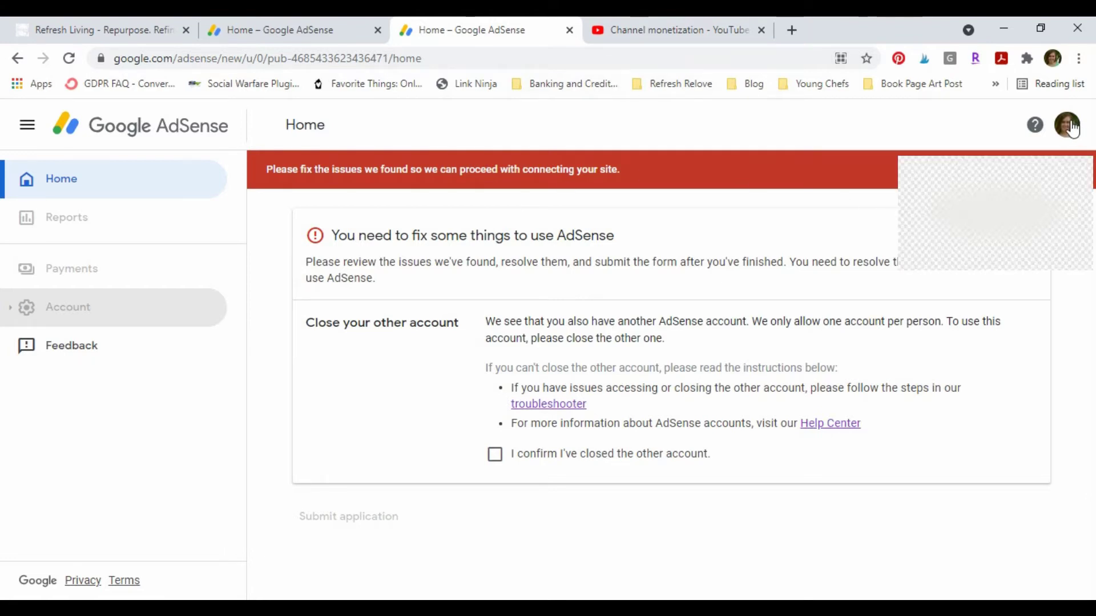
pyautogui.click(686, 337)
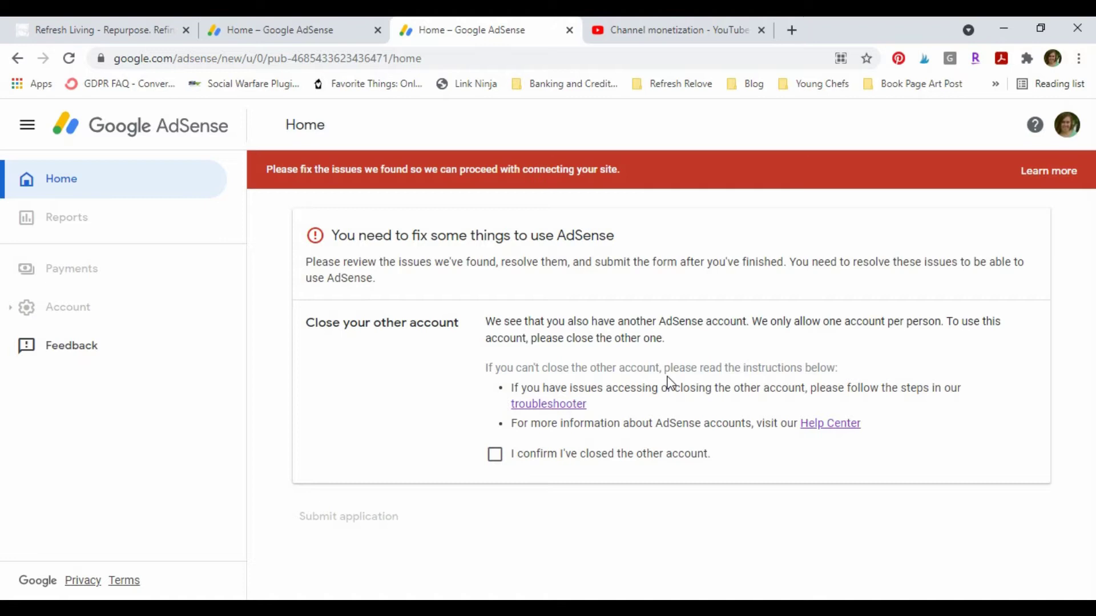
# - Sign out of AdSense from the profile menu, close the signed-out tab, and start a blank tab
pyautogui.click(1067, 125)
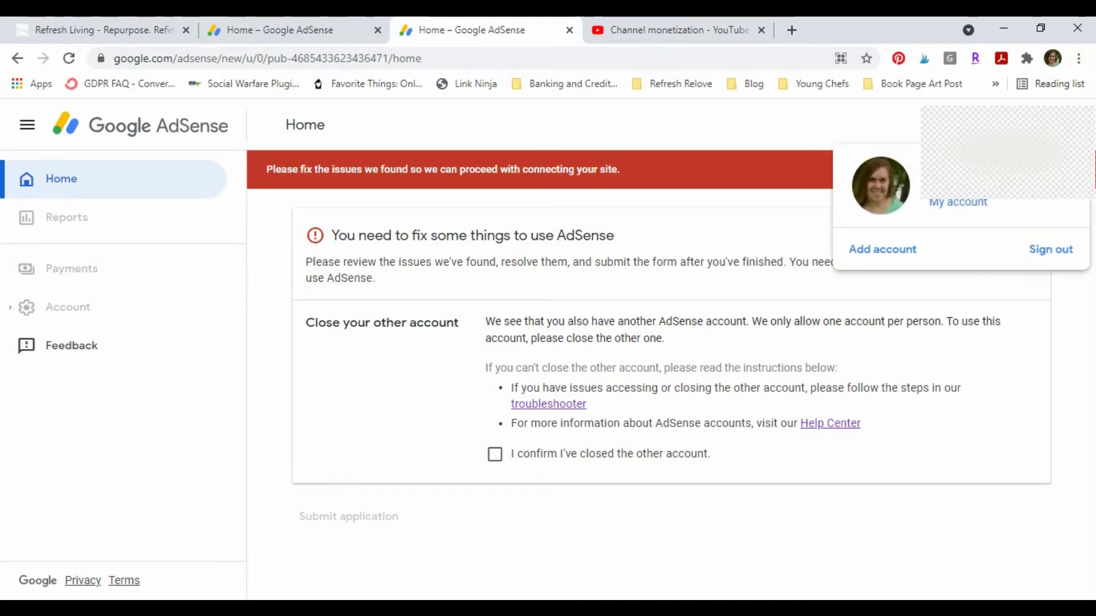
pyautogui.click(1048, 255)
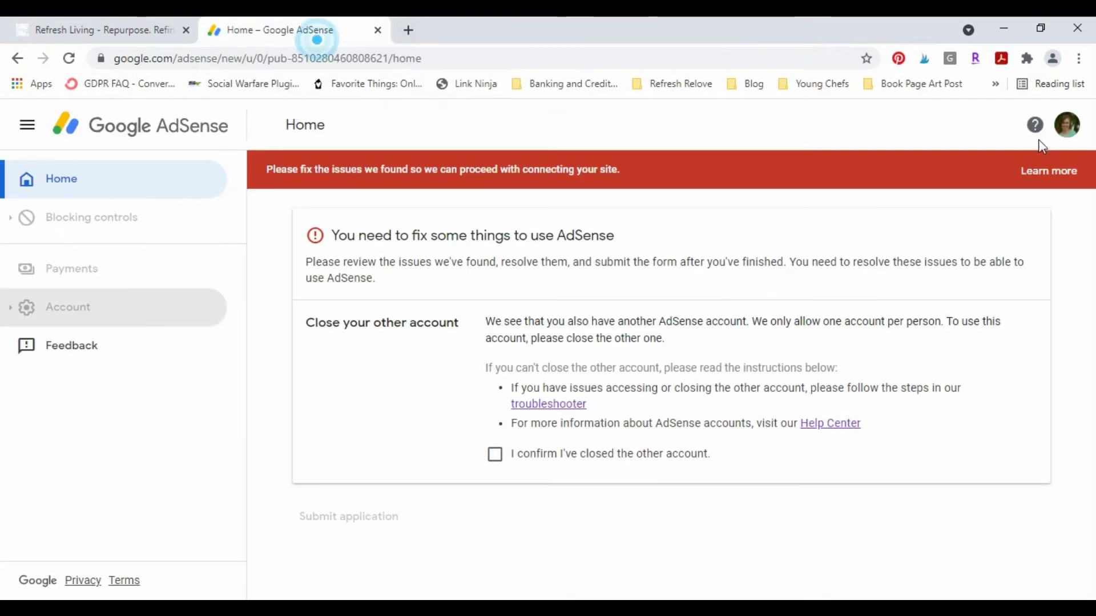
pyautogui.click(1067, 128)
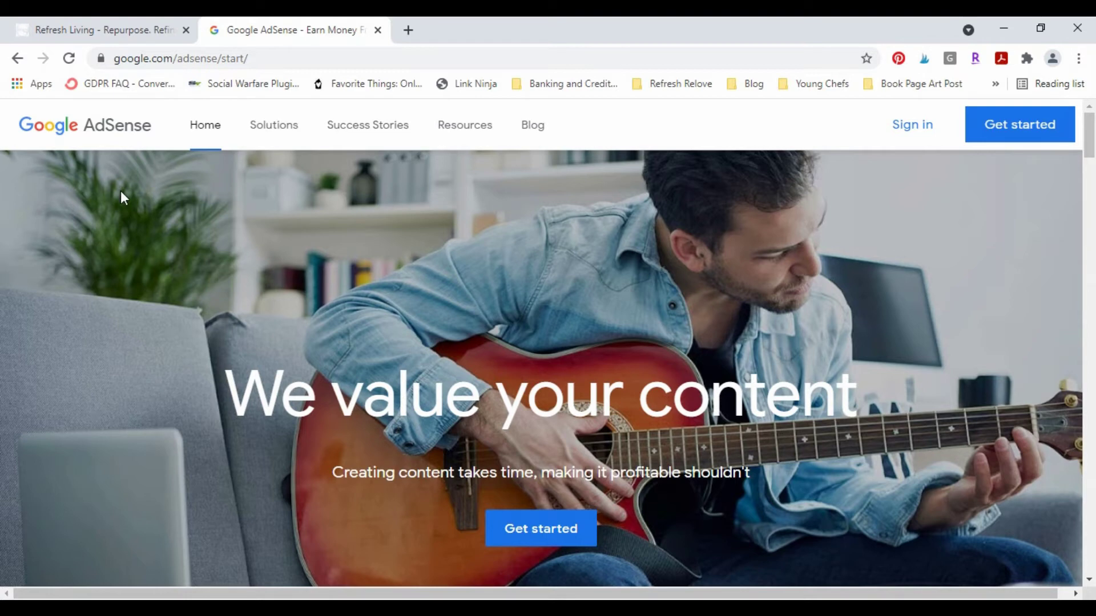
pyautogui.click(377, 29)
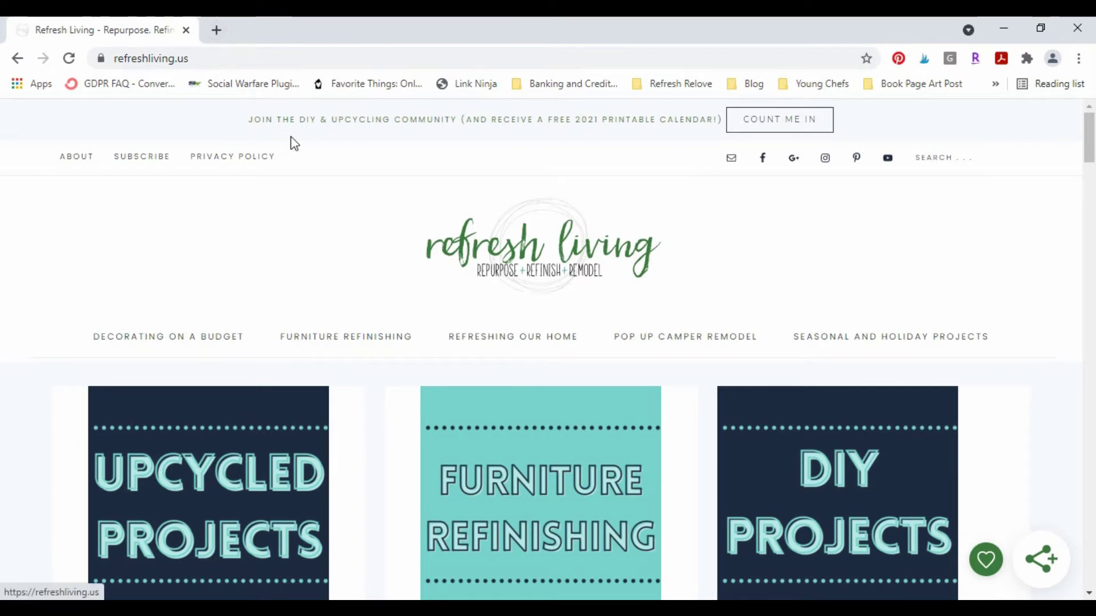
pyautogui.click(216, 30)
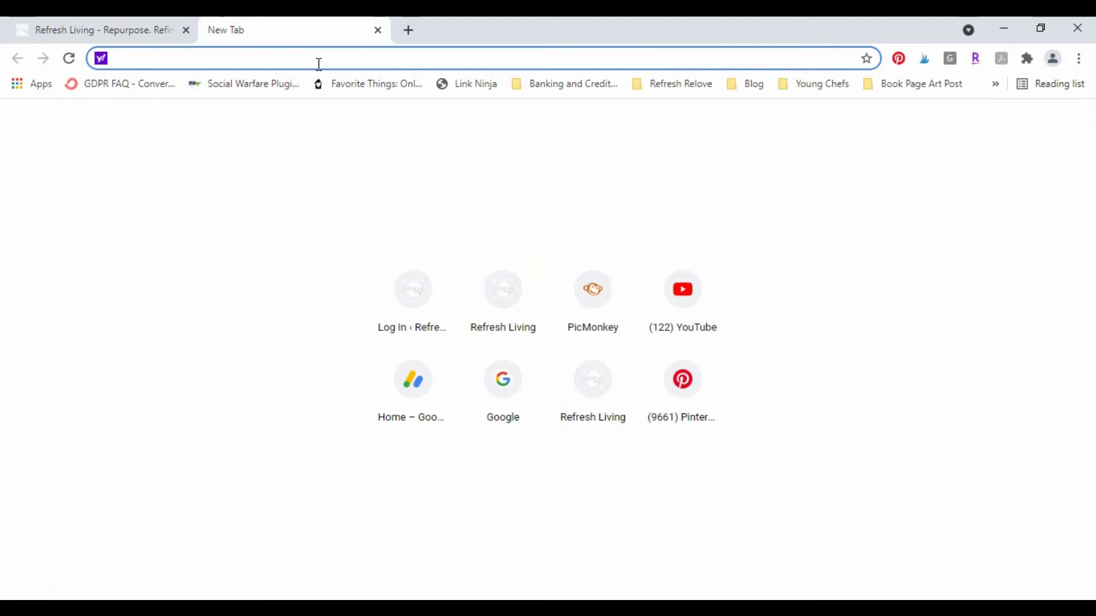
# - Sign in on google.com with the first saved account and its password, then show the Google apps grid
pyautogui.write('google.o')
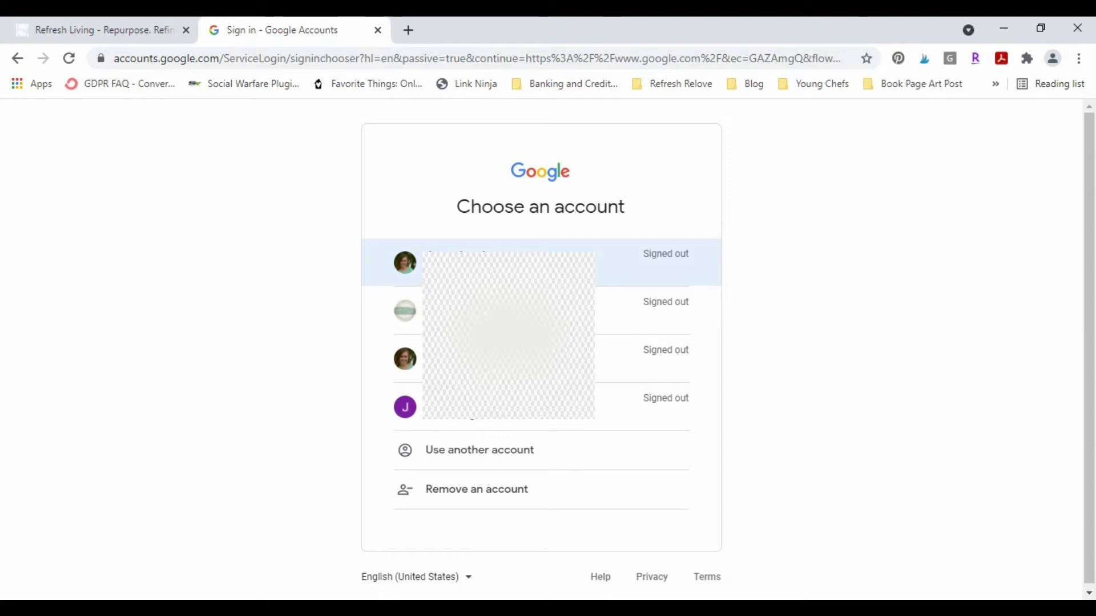
pyautogui.click(553, 249)
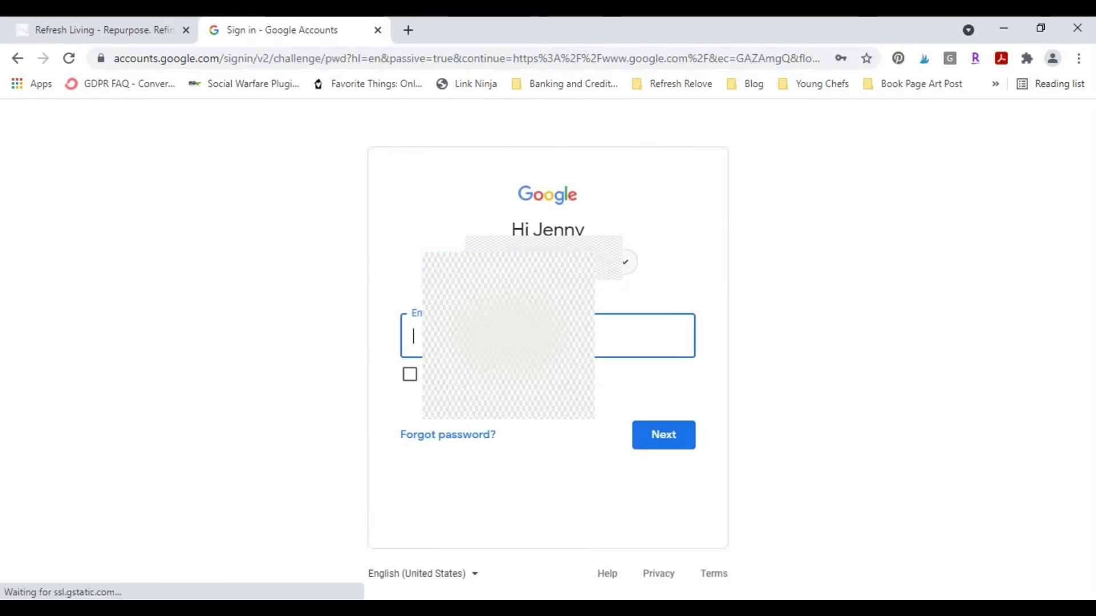
pyautogui.write('••••')
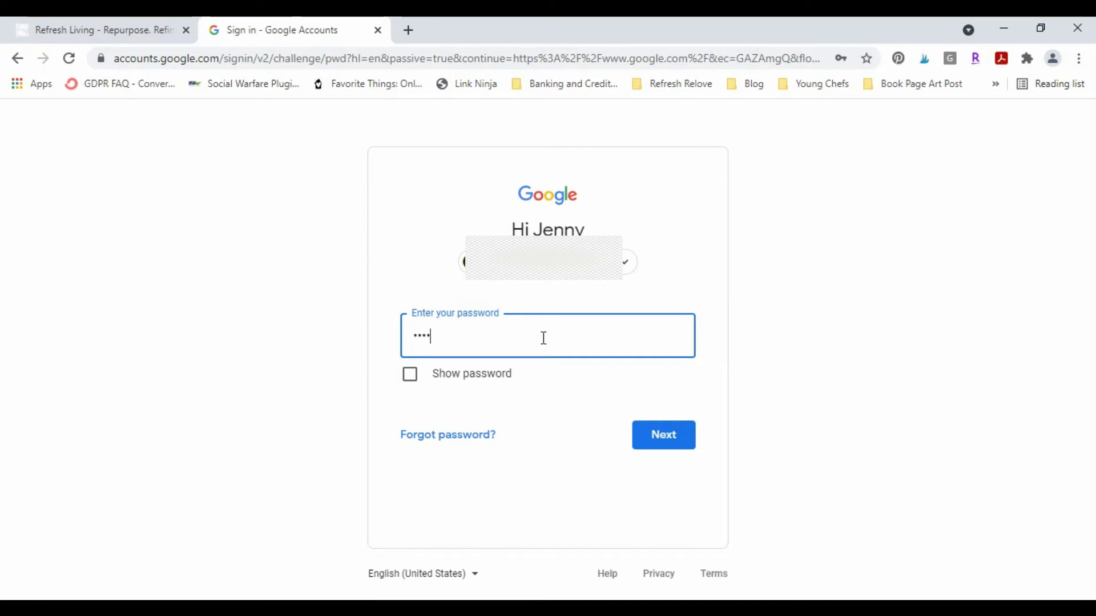
pyautogui.write('•••••')
pyautogui.press('Return')
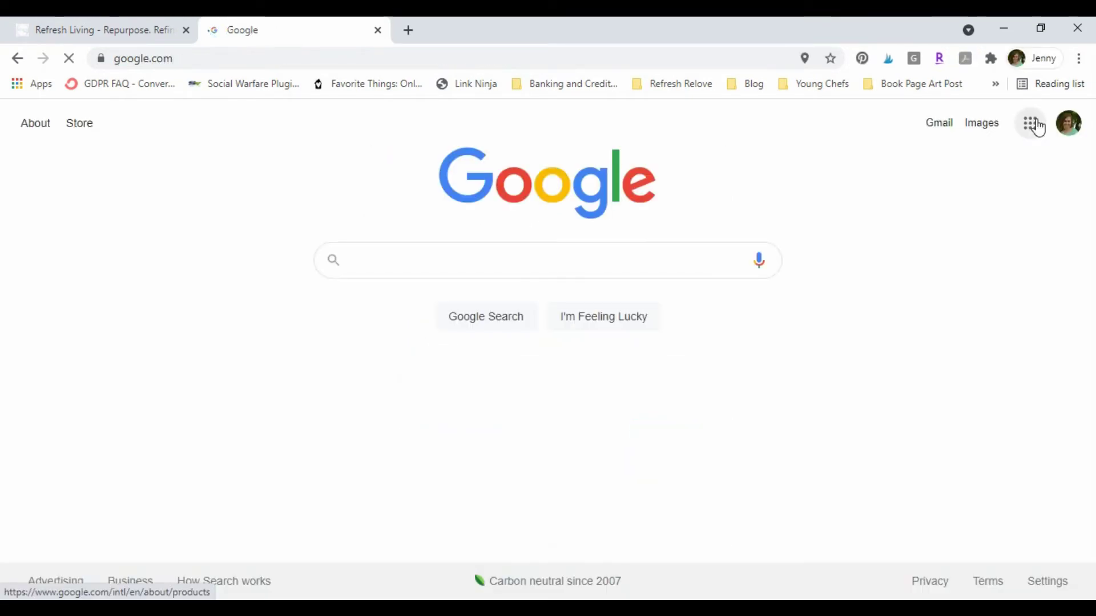
pyautogui.click(1036, 126)
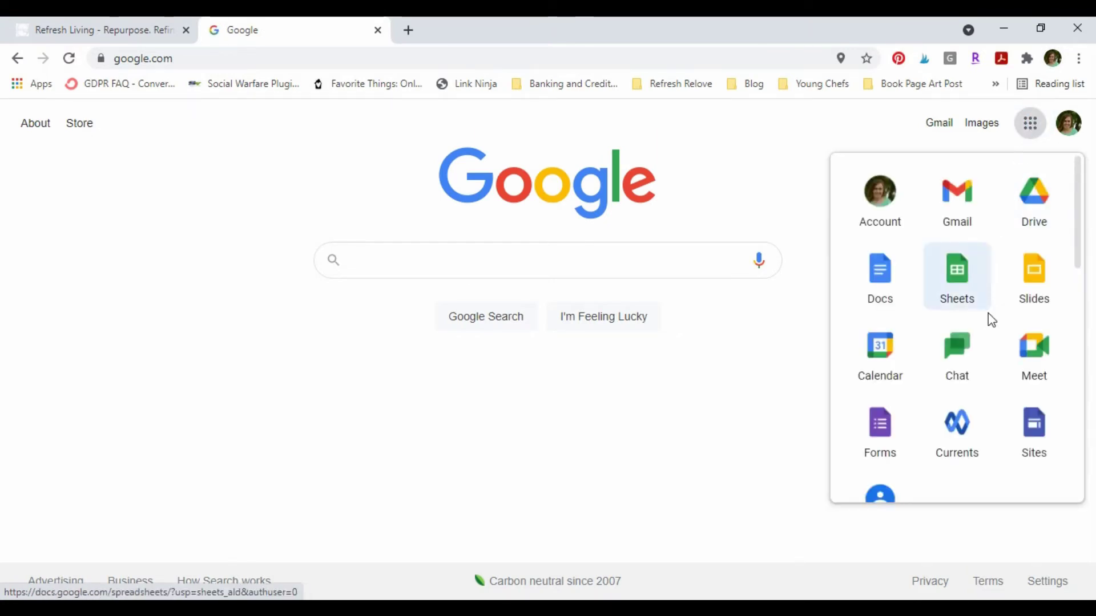
# - Go from Google Account to Payments & subscriptions and then Manage payment methods
pyautogui.click(883, 219)
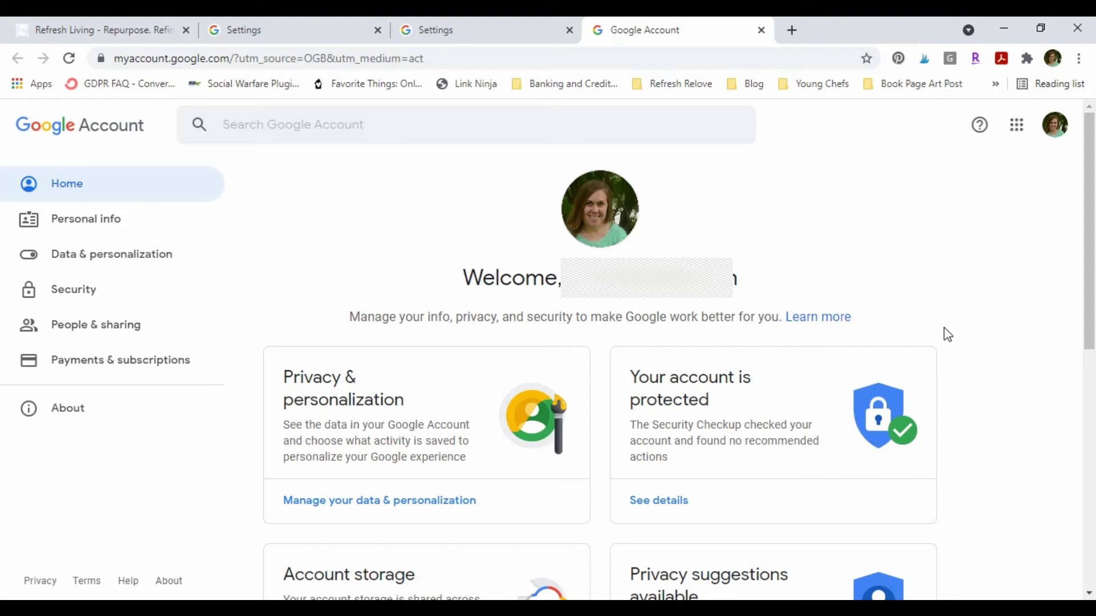
pyautogui.click(186, 369)
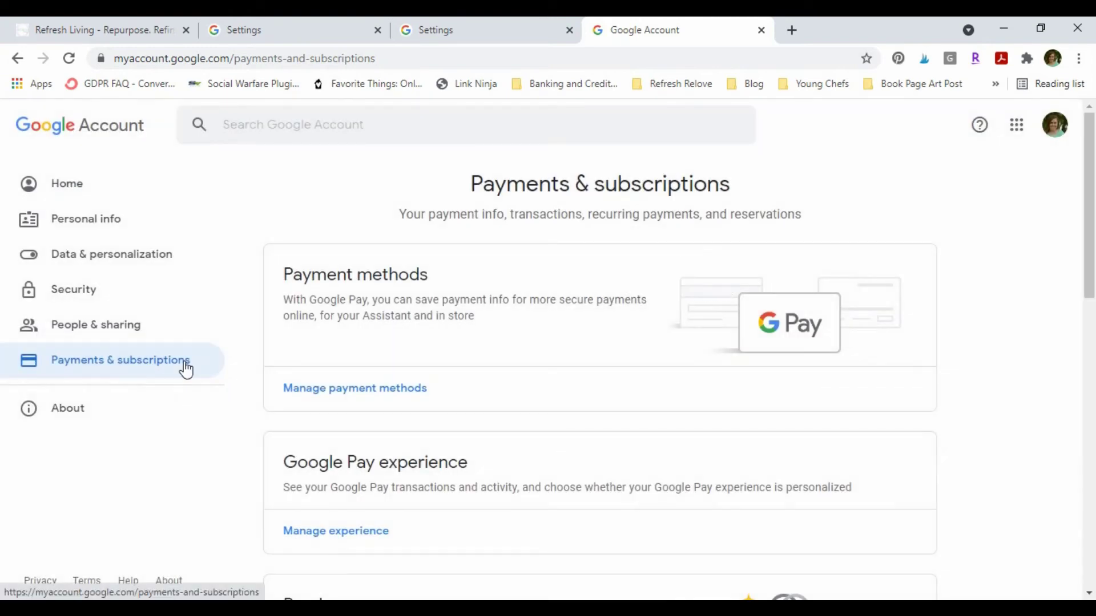
pyautogui.click(371, 389)
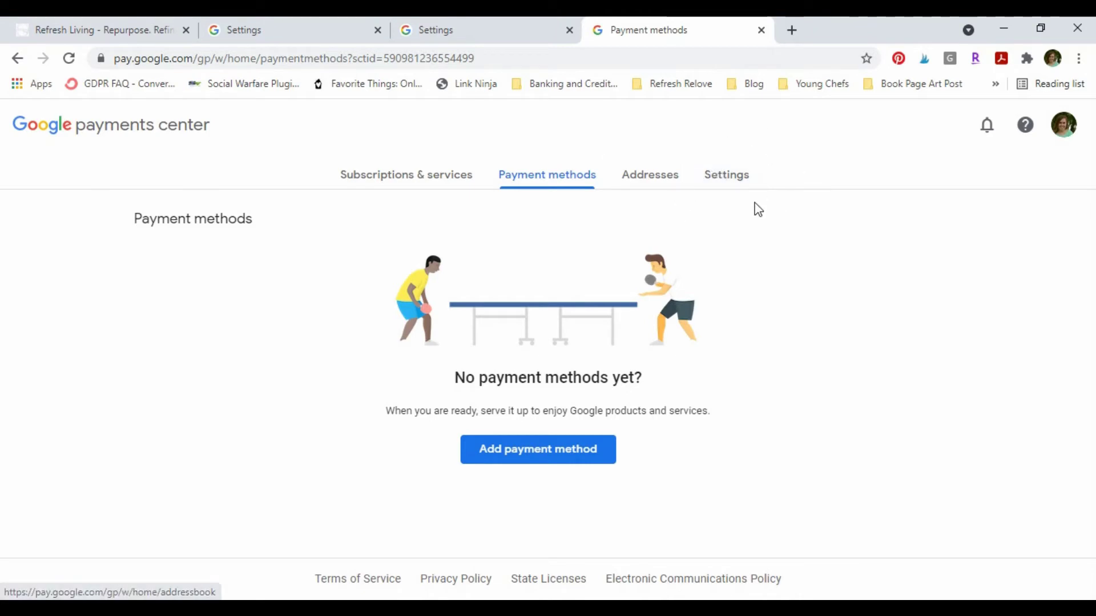
# - Open the payments profile Settings and scroll to Payments profile status to start closing it
pyautogui.click(734, 177)
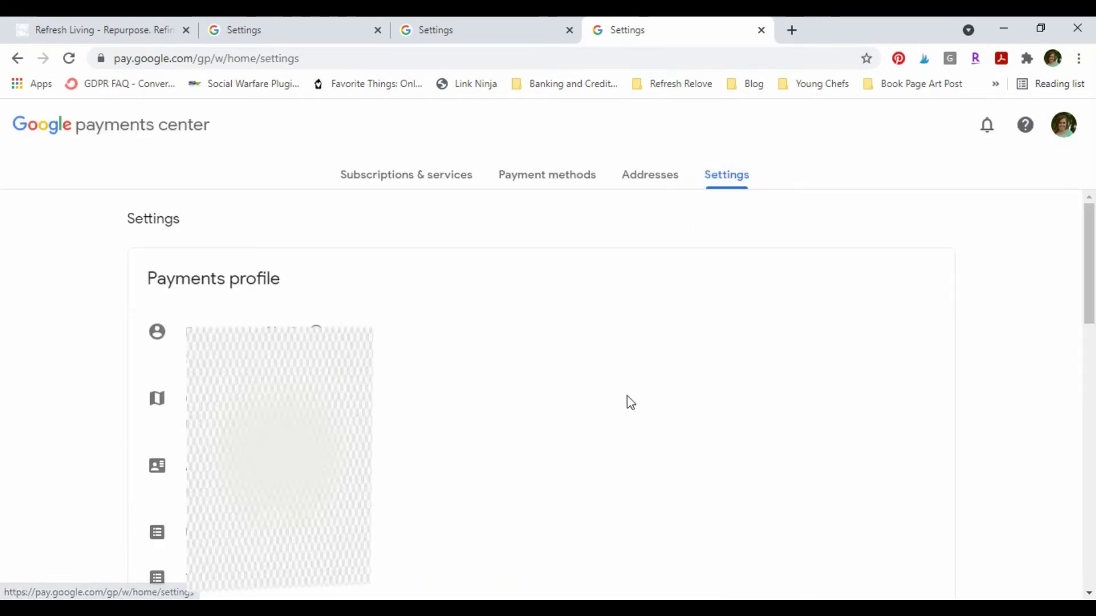
pyautogui.scroll(-8, 629, 412)
pyautogui.scroll(-6, 628, 408)
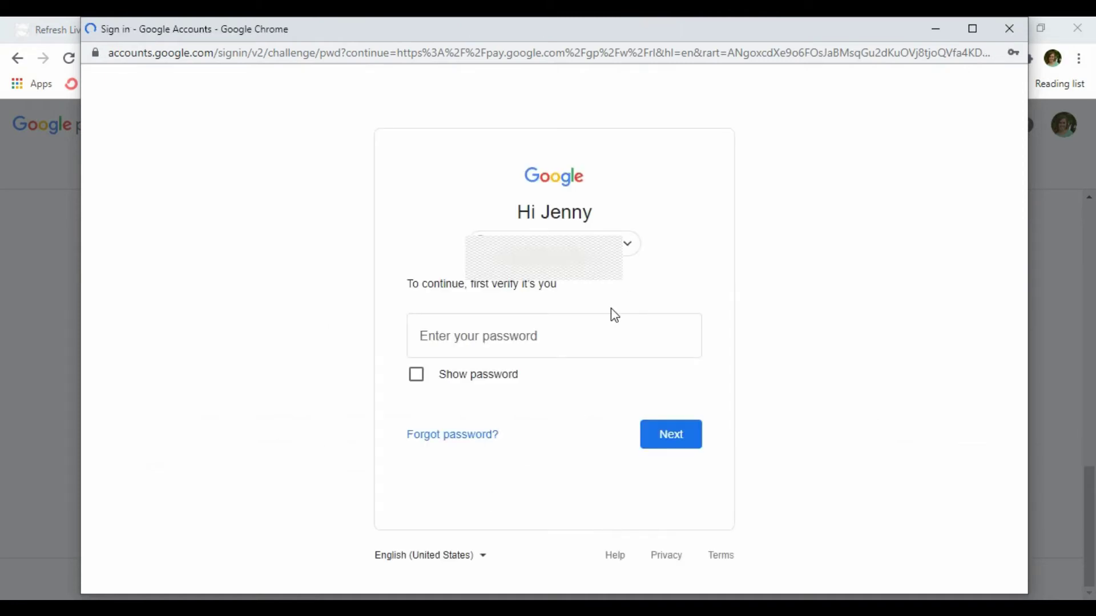
# - Verify identity by pasting the account password into the sign-in window and submitting it
pyautogui.click(558, 343)
pyautogui.hotkey('ctrl', 'v')
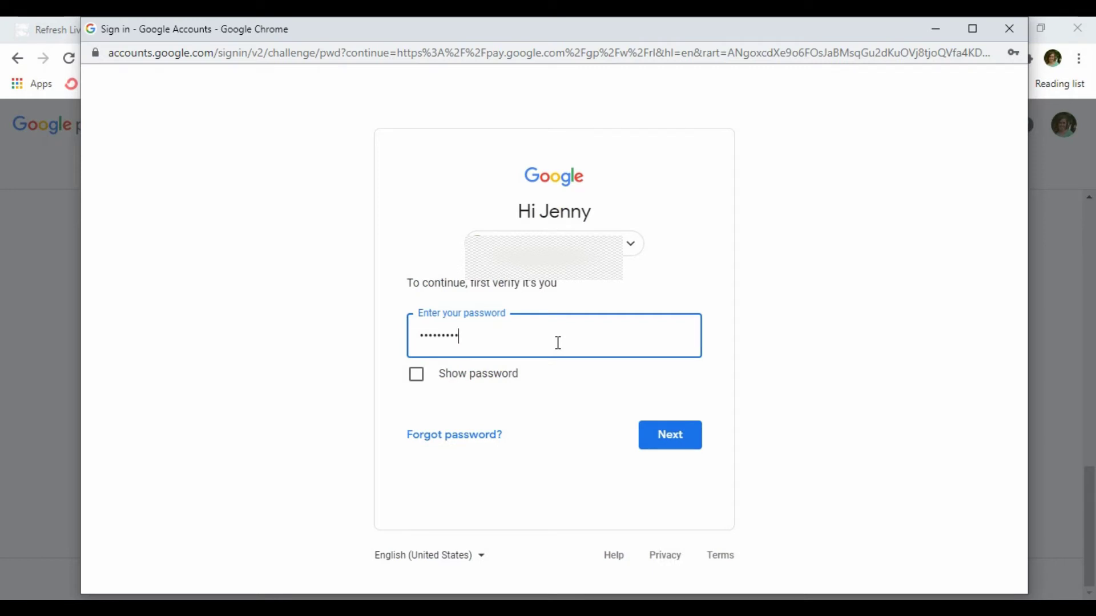
pyautogui.press('Return')
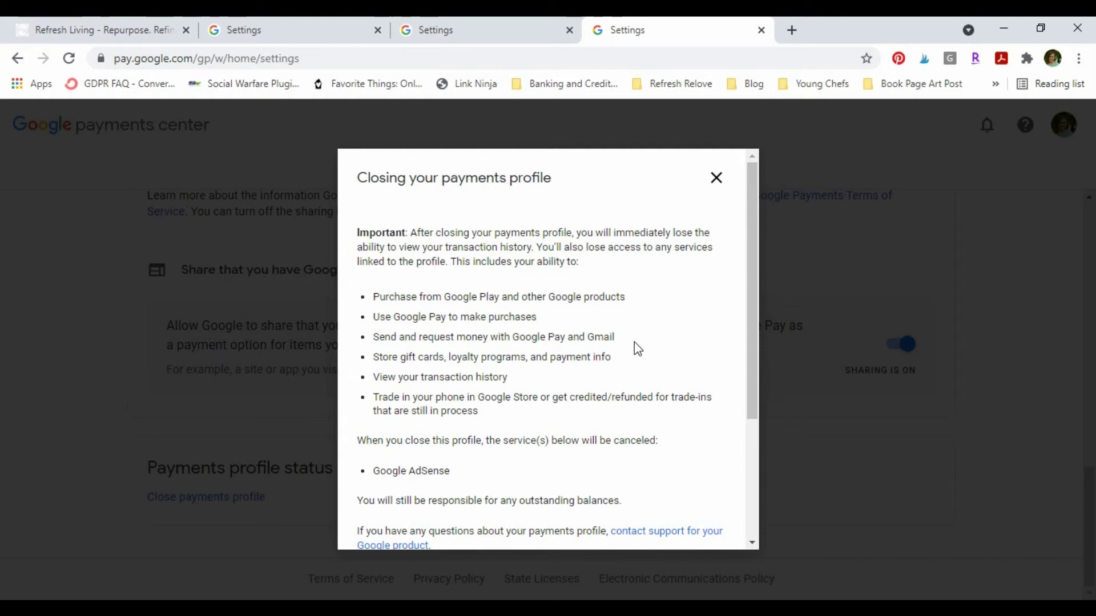
# - Select 'I don't need this profile anymore' as the reason for closing the payments profile
pyautogui.scroll(-2, 635, 342)
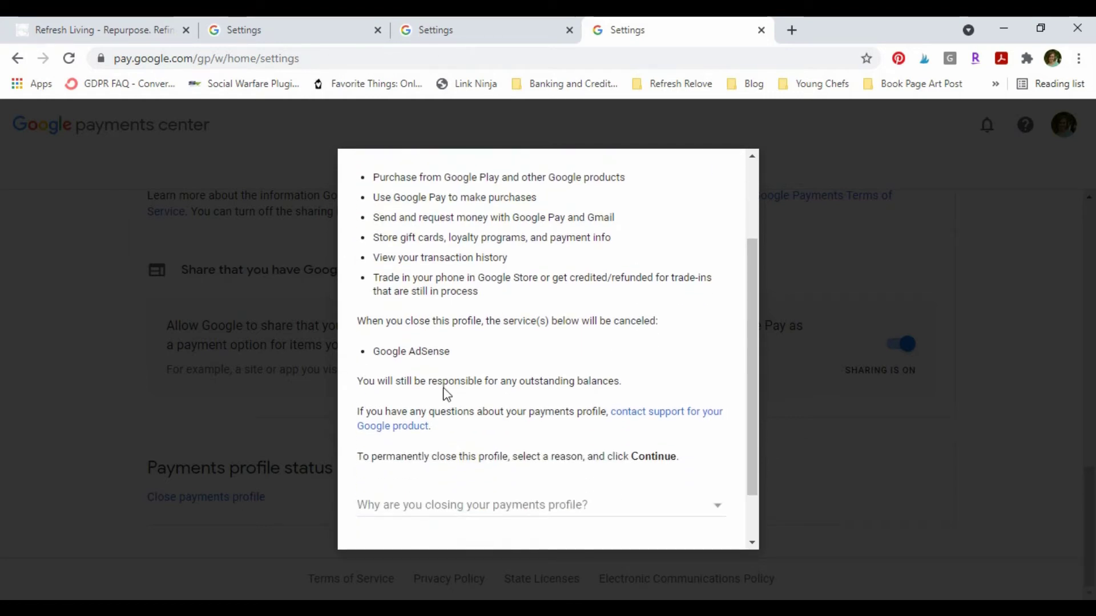
pyautogui.click(411, 347)
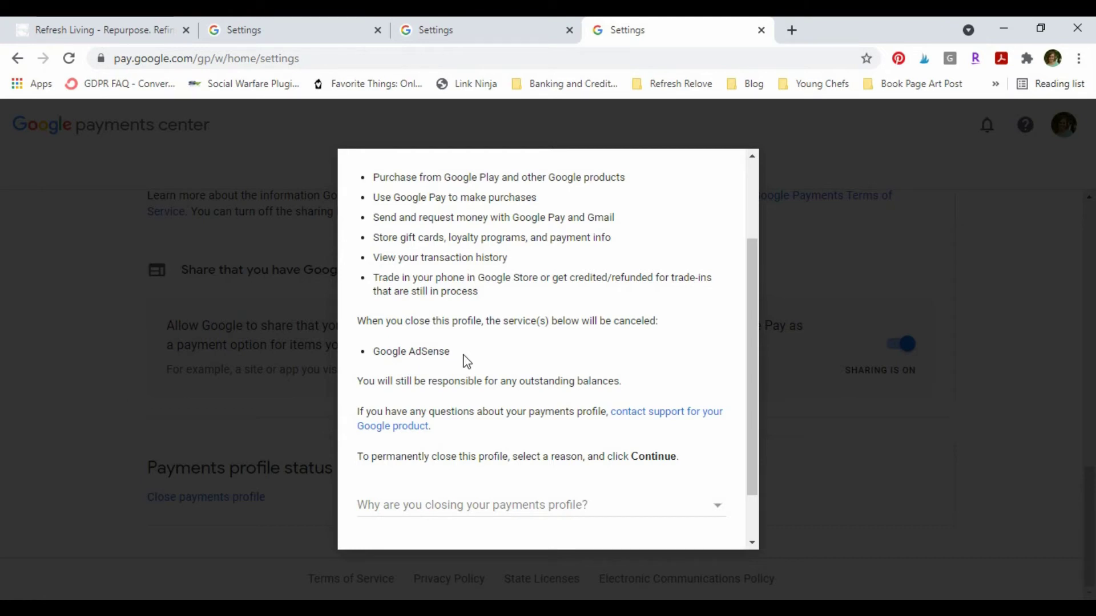
pyautogui.scroll(-2, 528, 388)
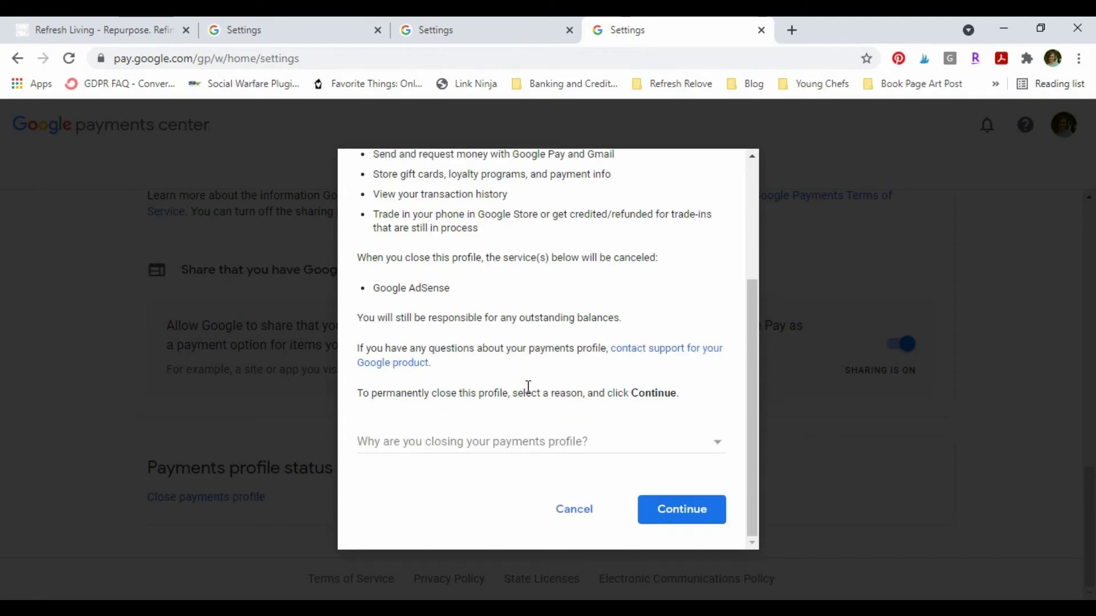
pyautogui.click(553, 443)
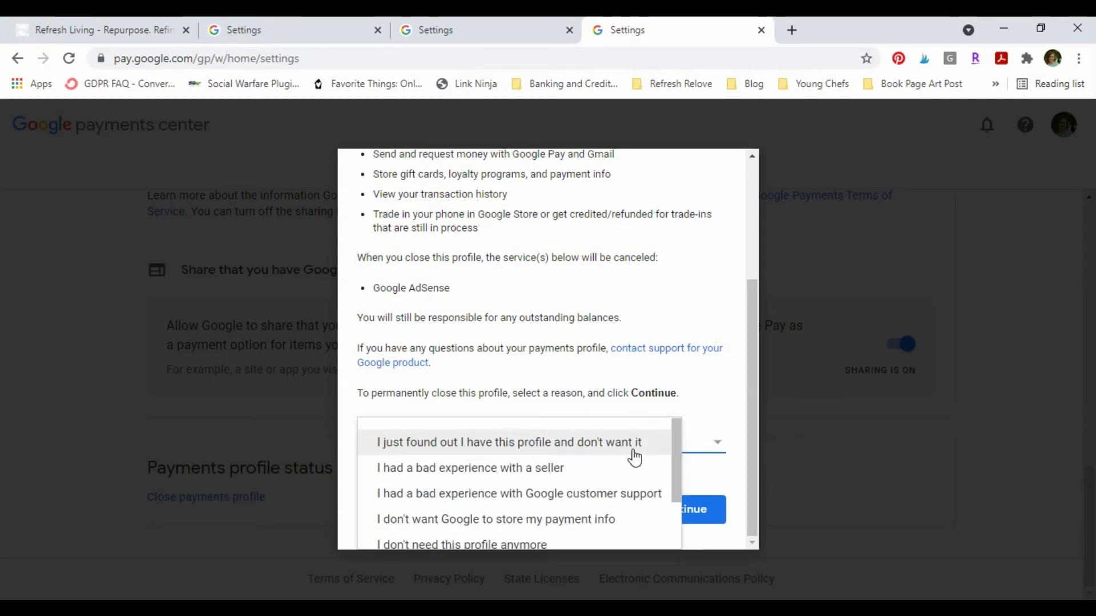
pyautogui.scroll(-1, 637, 503)
pyautogui.scroll(-1, 637, 502)
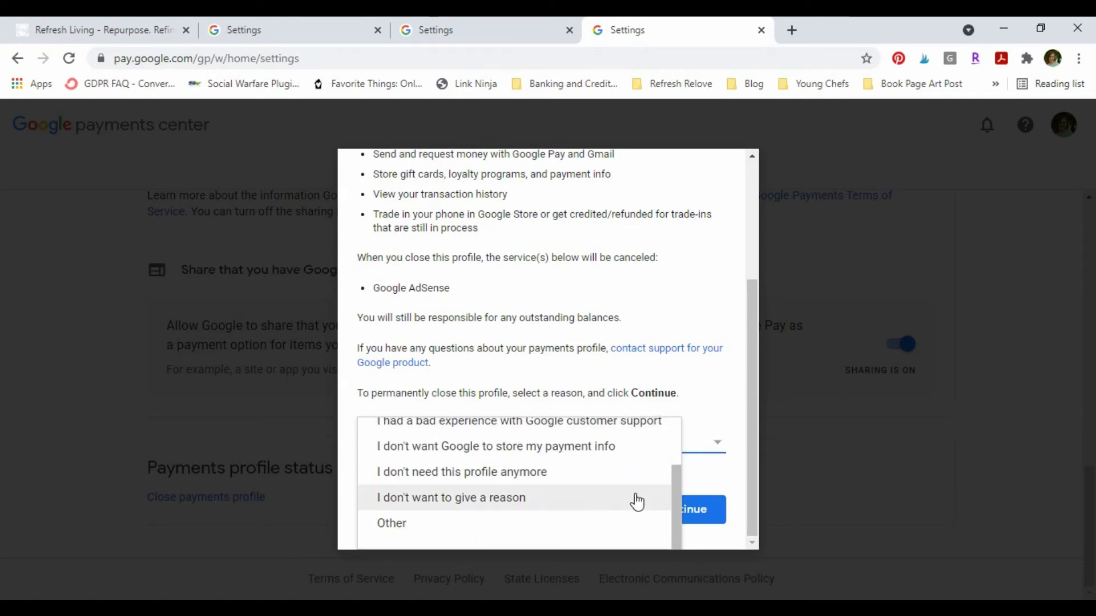
pyautogui.scroll(1, 634, 501)
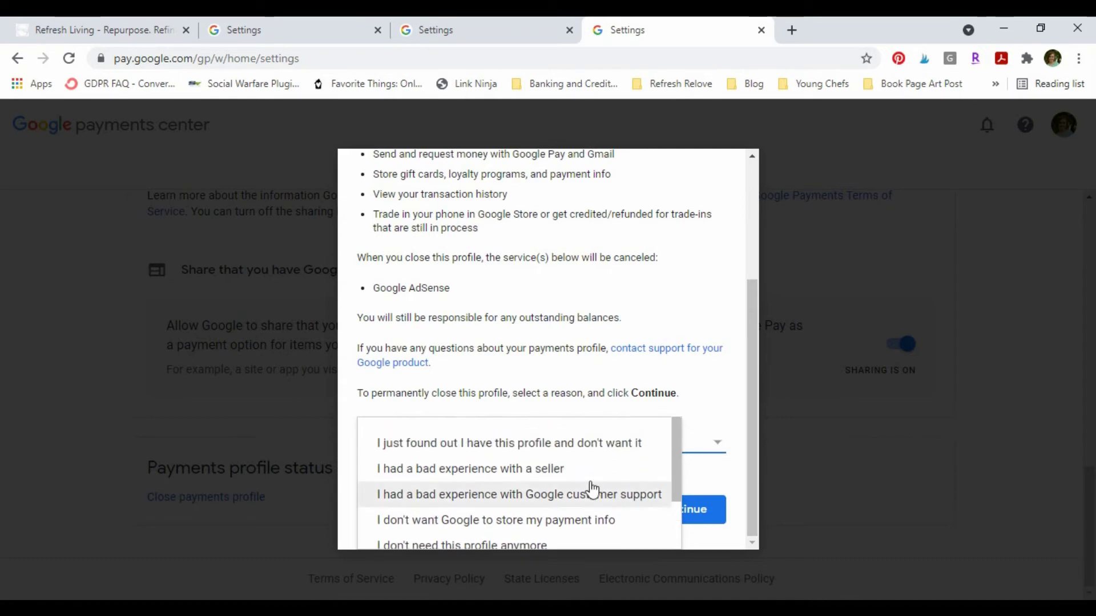
pyautogui.scroll(-1, 582, 470)
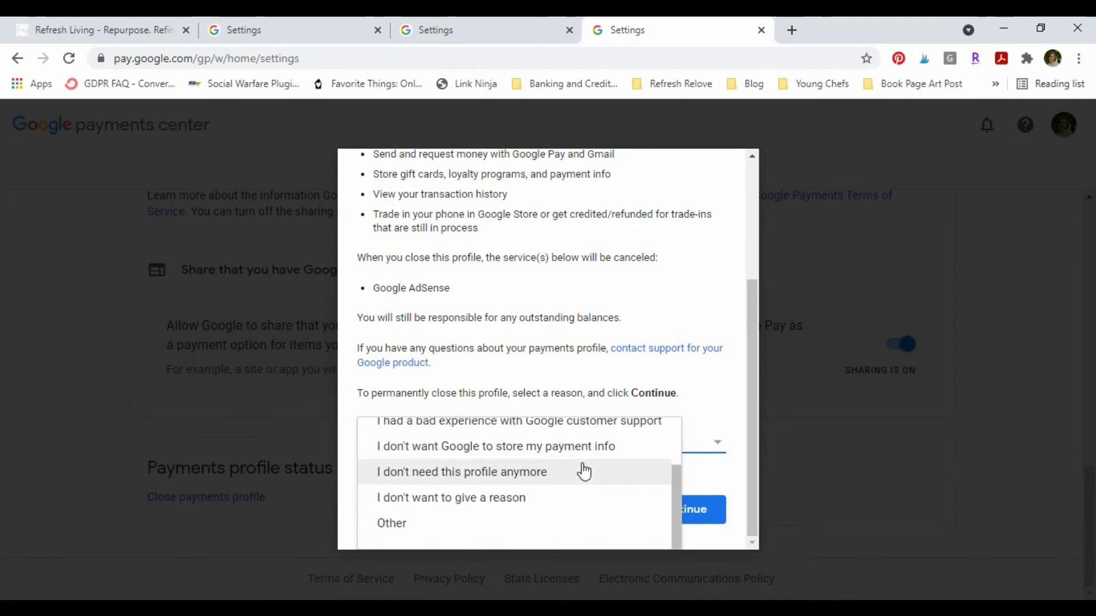
pyautogui.click(508, 481)
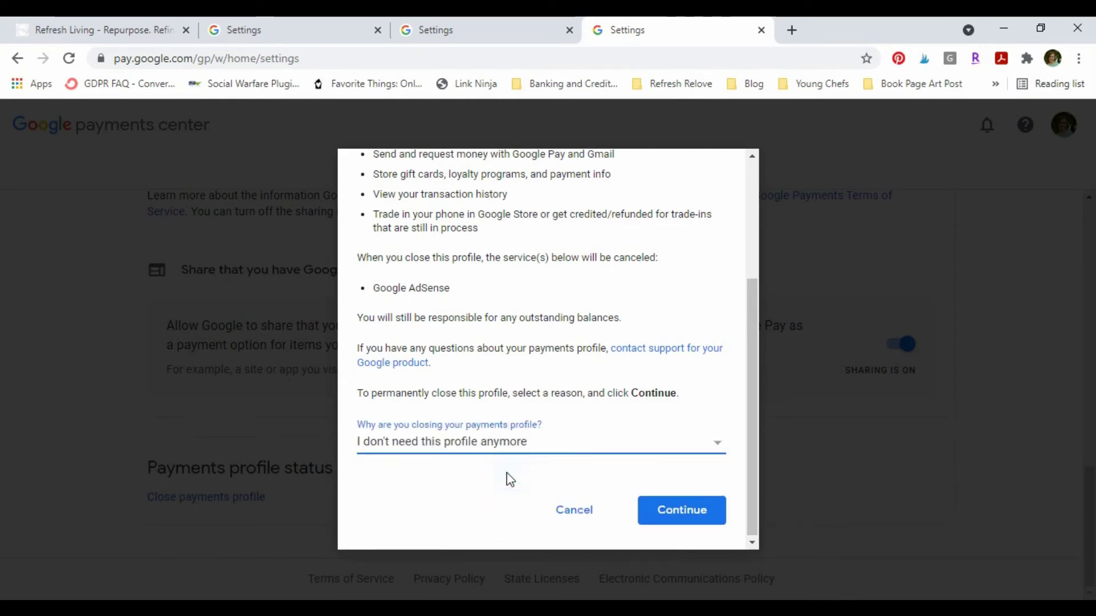
pyautogui.click(718, 444)
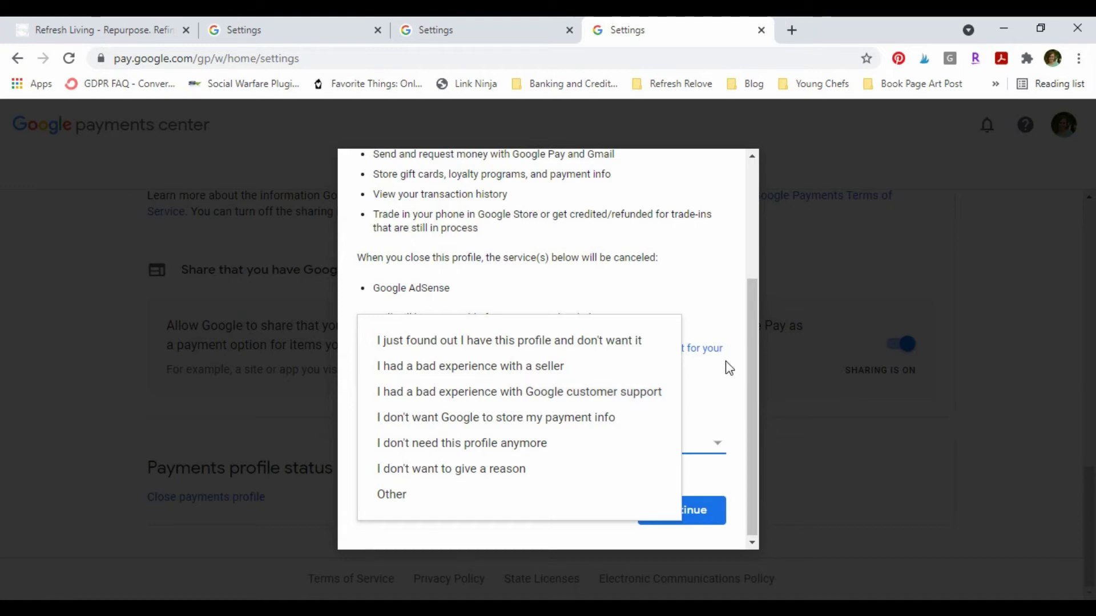
pyautogui.click(738, 383)
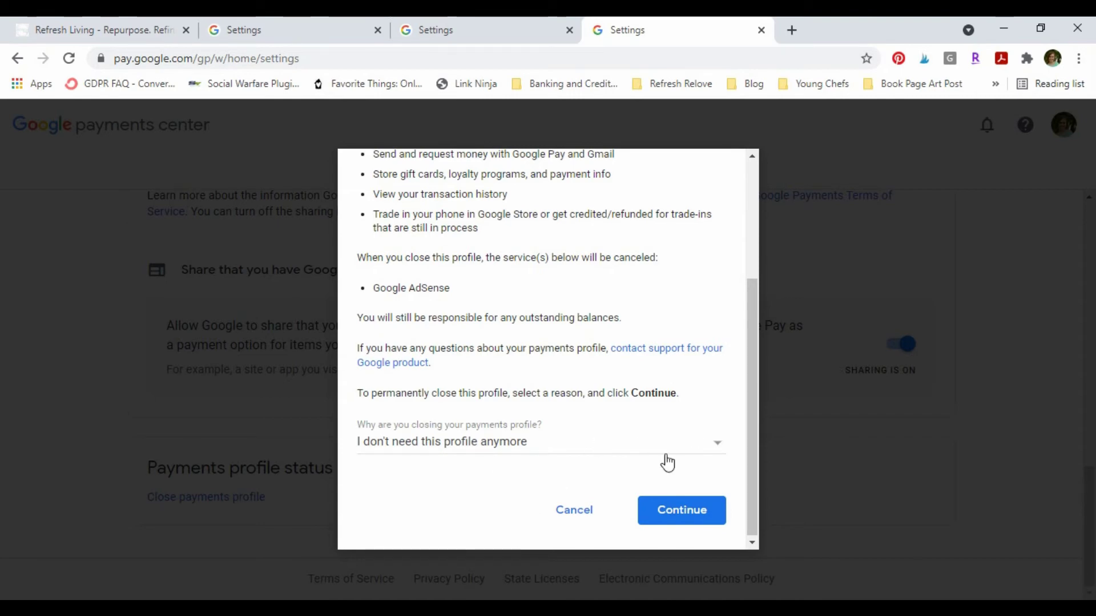
# - Continue and confirm permanently closing the payments profile, cancelling its AdSense service
pyautogui.scroll(3, 714, 438)
pyautogui.scroll(-3, 714, 438)
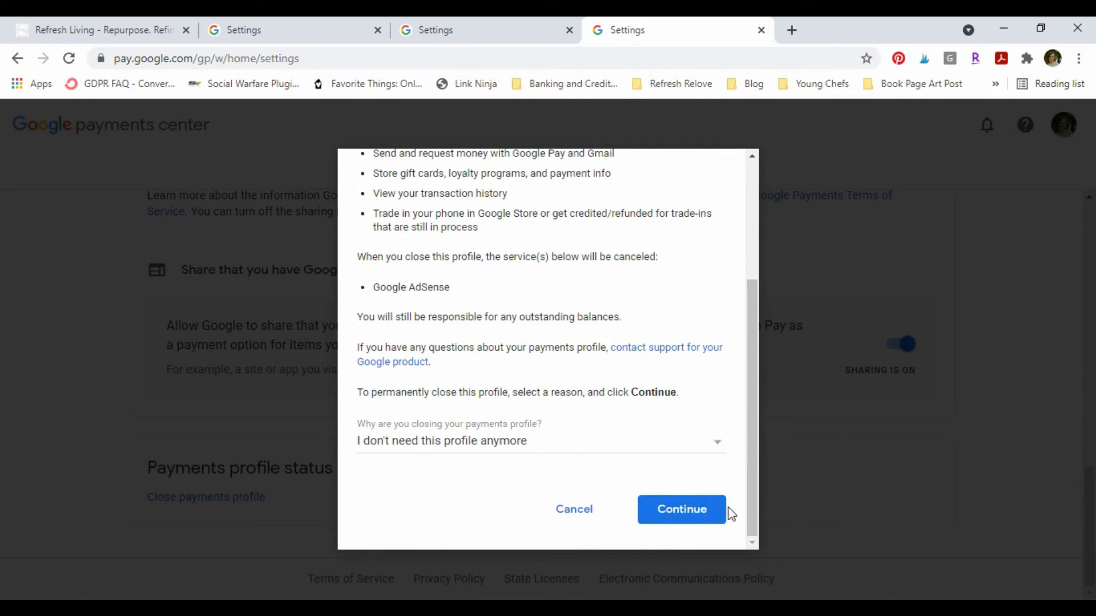
pyautogui.click(703, 524)
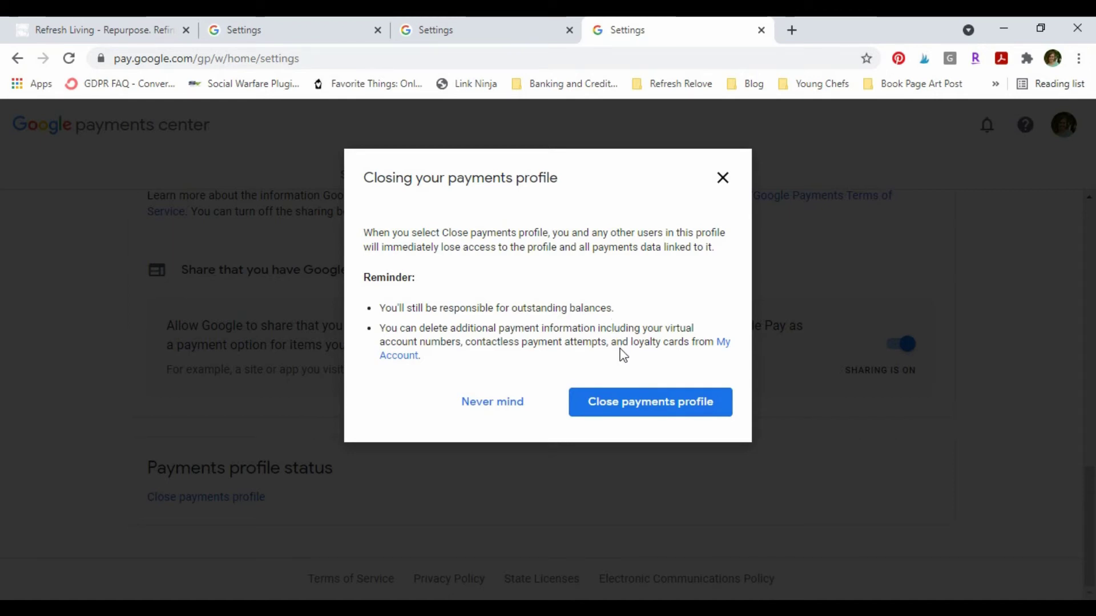
pyautogui.click(638, 411)
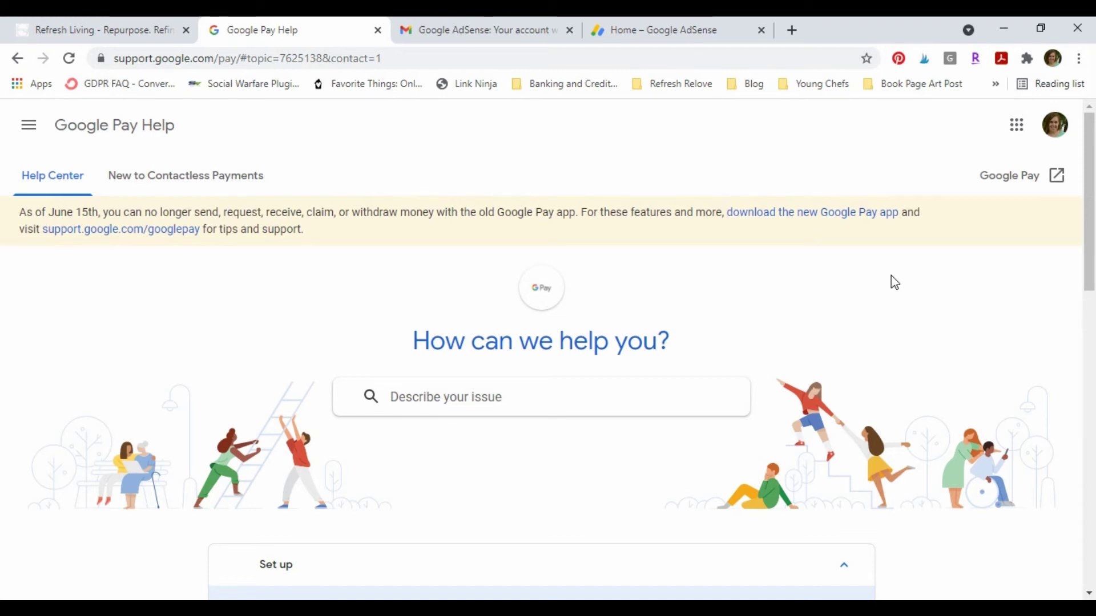
# - Open the AdSense cancellation email in Gmail and log back in after the expired session
pyautogui.click(458, 36)
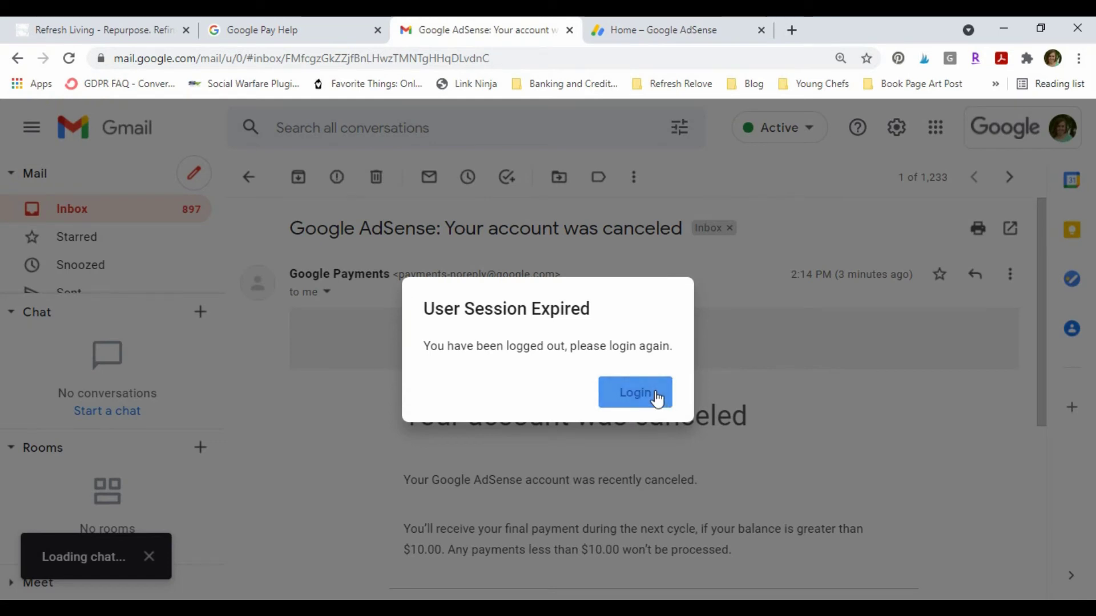
pyautogui.click(656, 399)
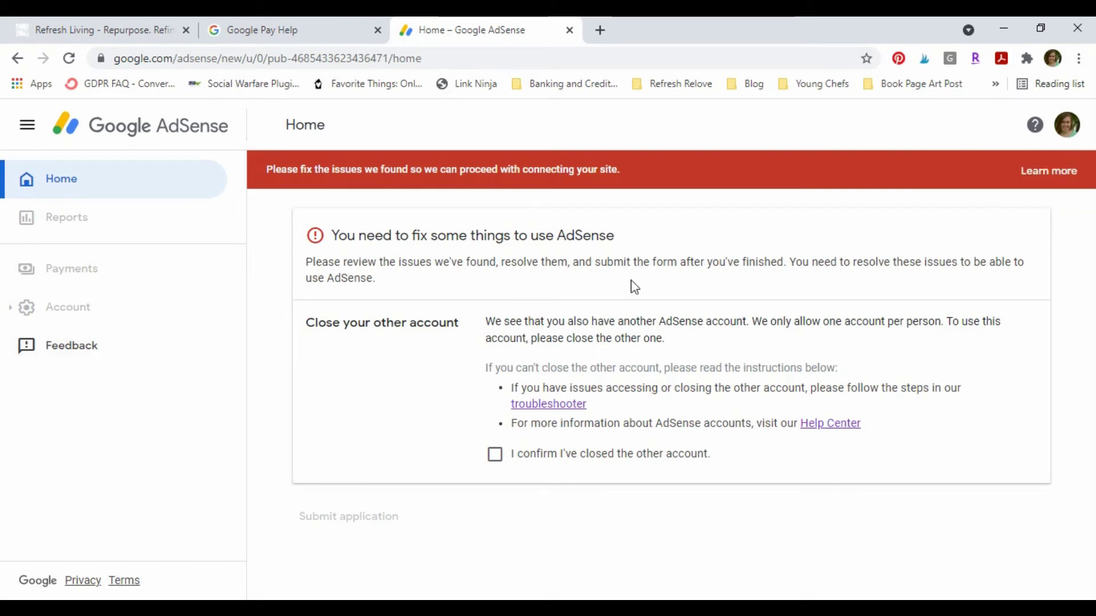
# - Tick 'I confirm I've closed the other account' on the AdSense Home page
pyautogui.click(496, 457)
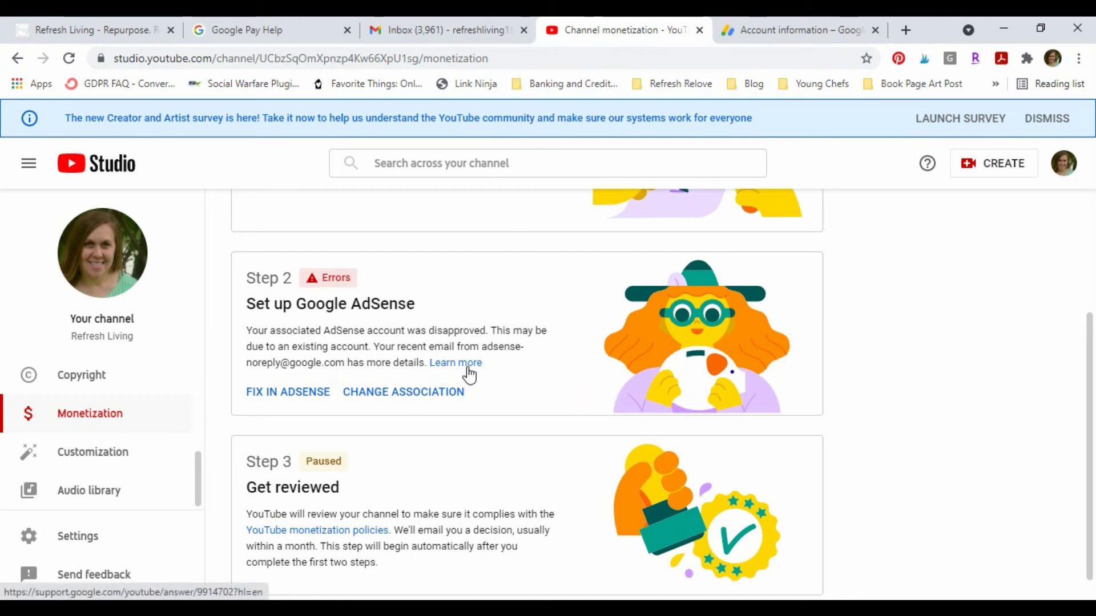
# - Change the Step 2 AdSense association, pass identity verification, and answer 'Yes, I have an existing account'
pyautogui.click(436, 403)
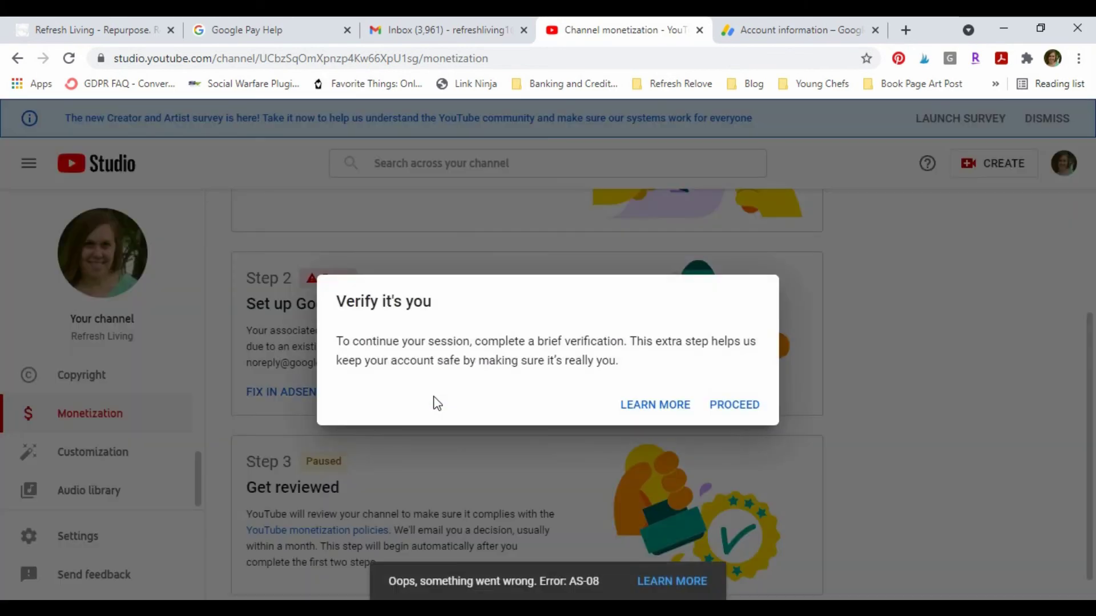
pyautogui.click(734, 404)
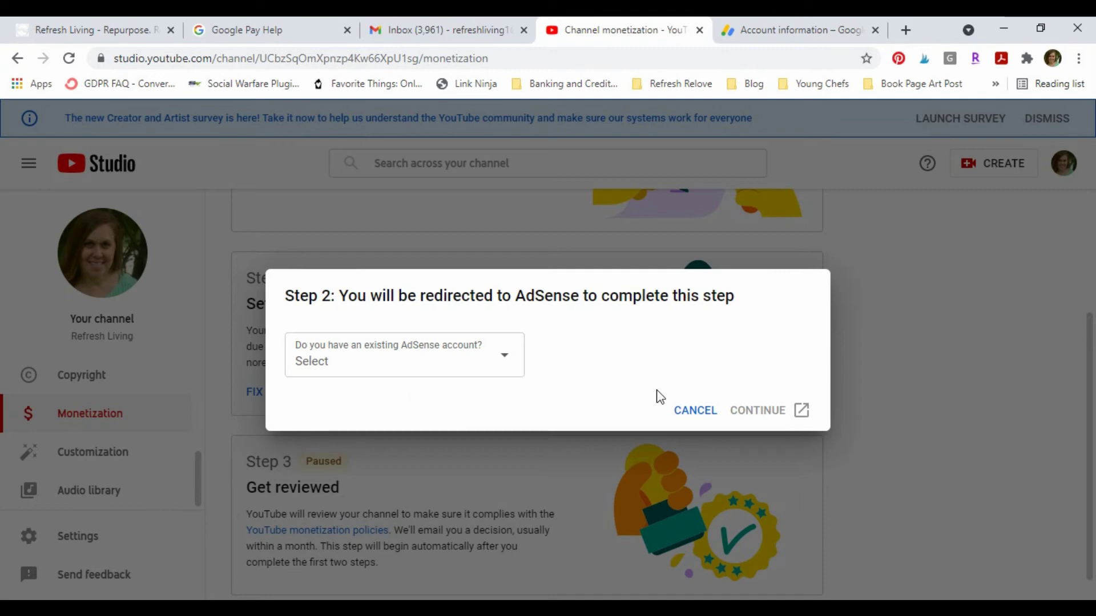
pyautogui.click(503, 362)
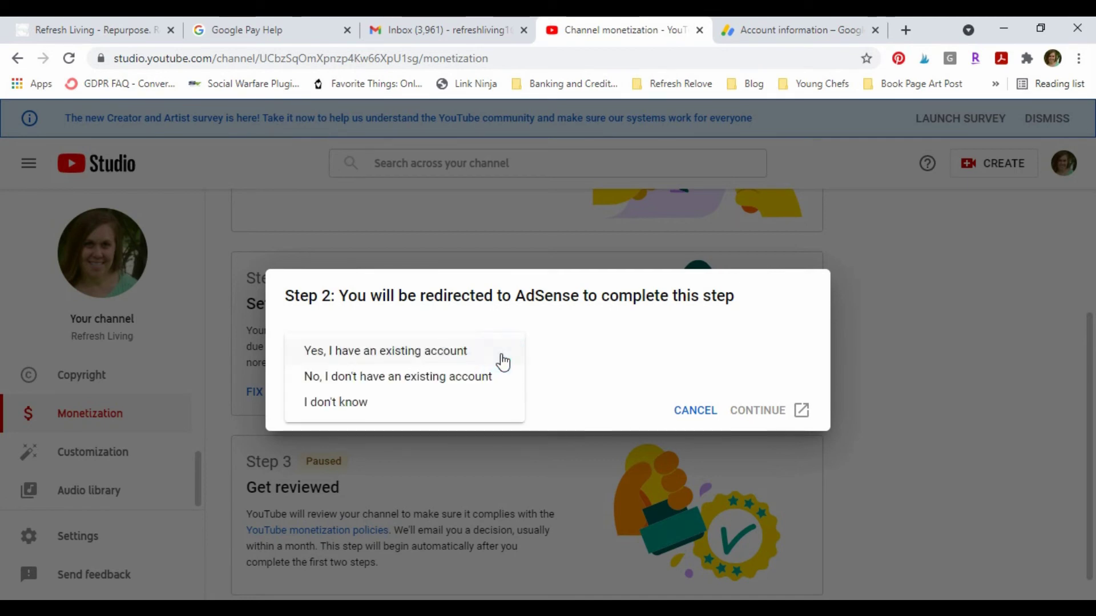
pyautogui.click(464, 358)
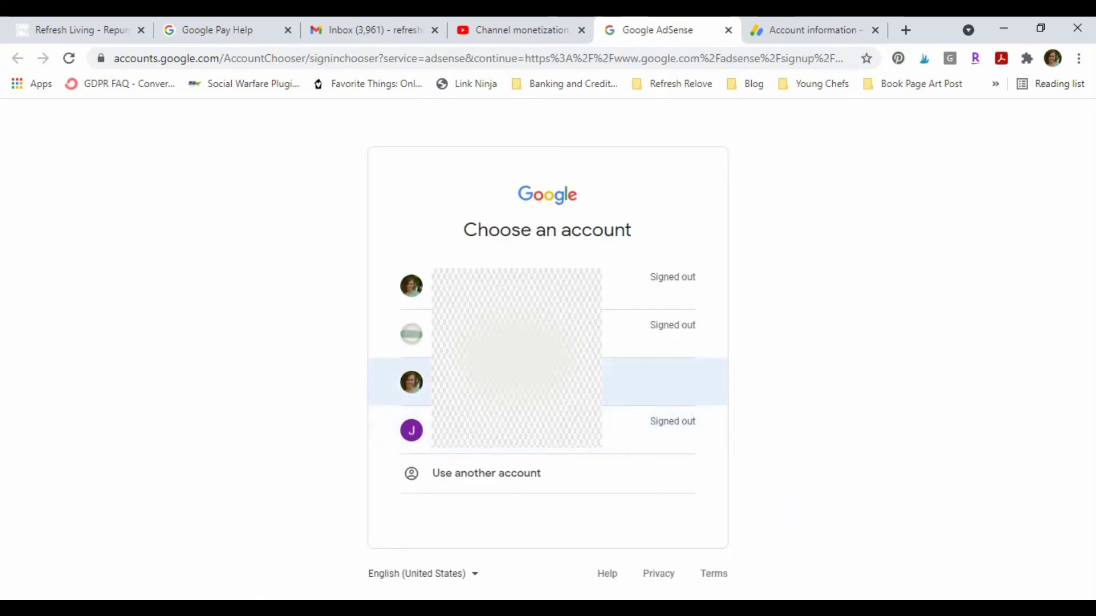
# - Choose the signed-in Google account to link with AdSense
pyautogui.click(662, 382)
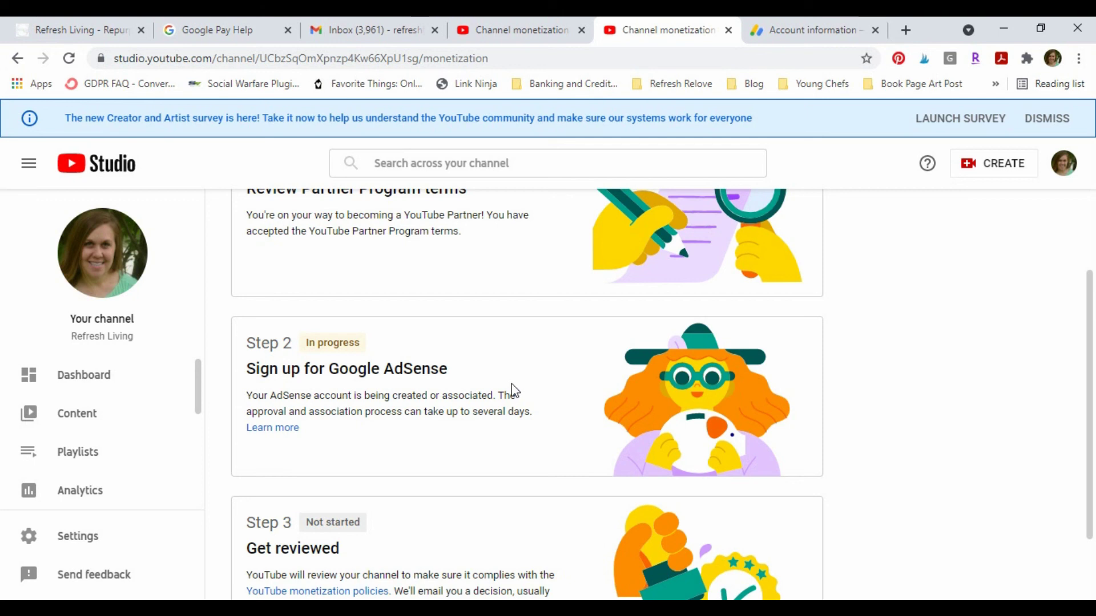
pyautogui.moveTo(577, 433)
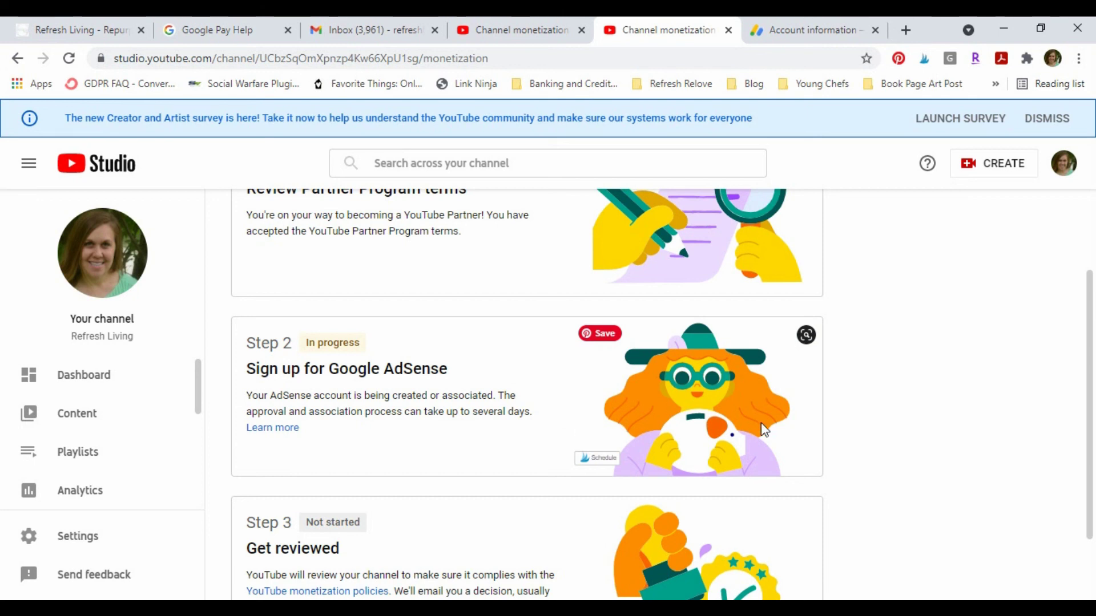
pyautogui.scroll(-2, 761, 423)
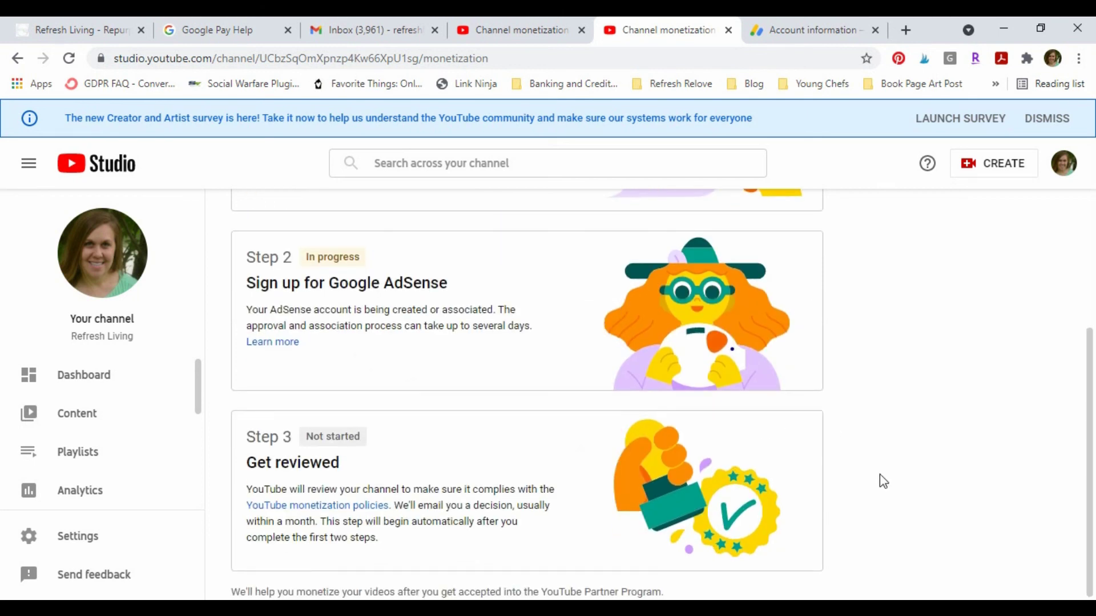